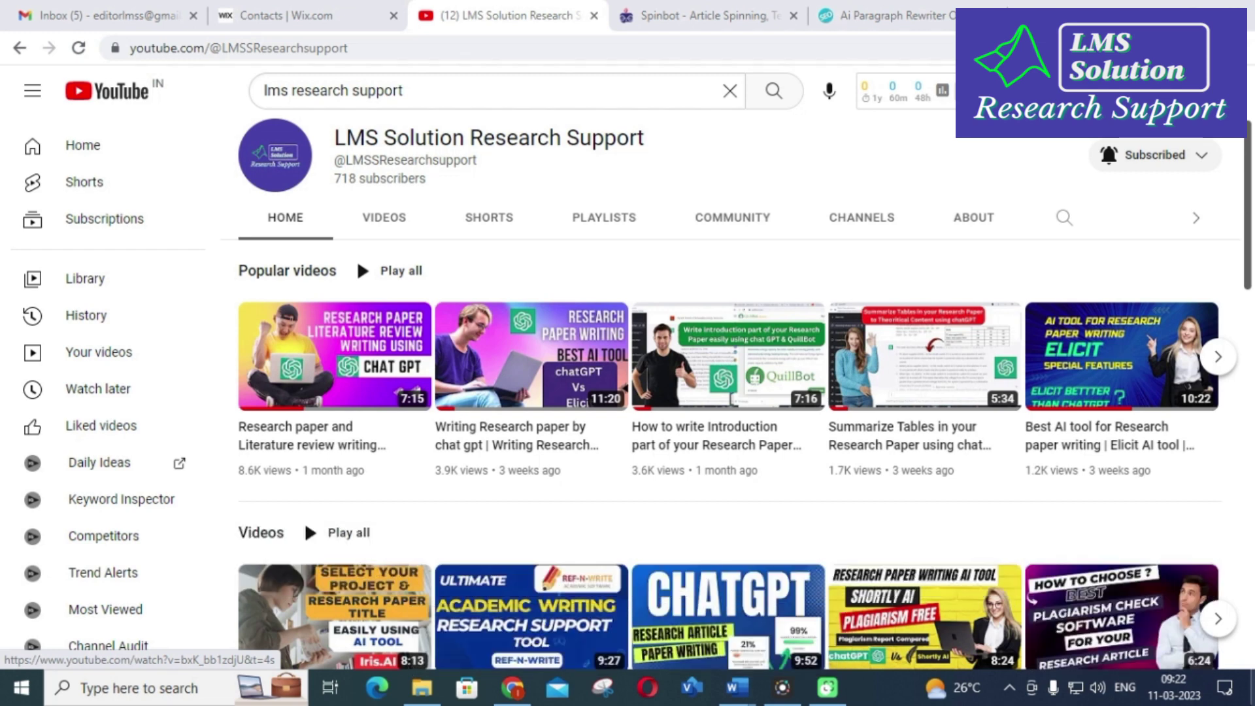
# Switch from the YouTube channel to the SpinBot text rewriting tab with Ctrl+Tab
pyautogui.hotkey('ctrl', 'Tab')
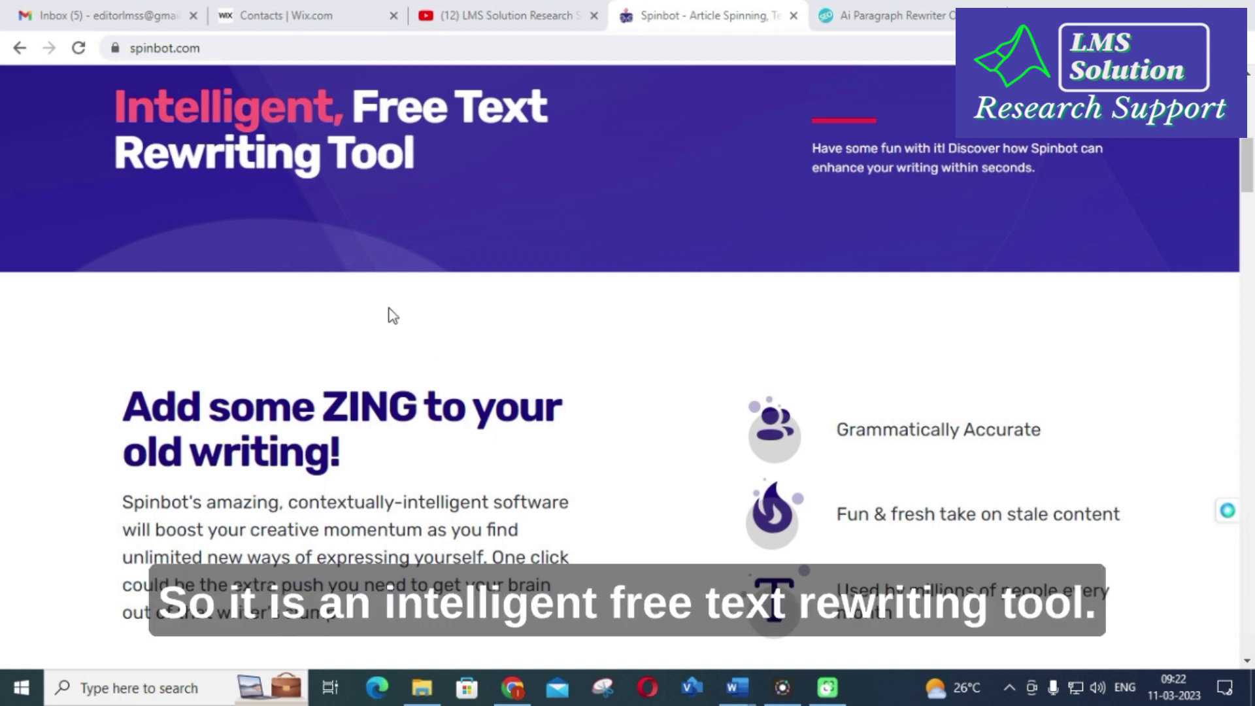
# Delete the leftover input text and old rewritten output from the Text Spinner boxes
pyautogui.scroll(10, 423, 314)
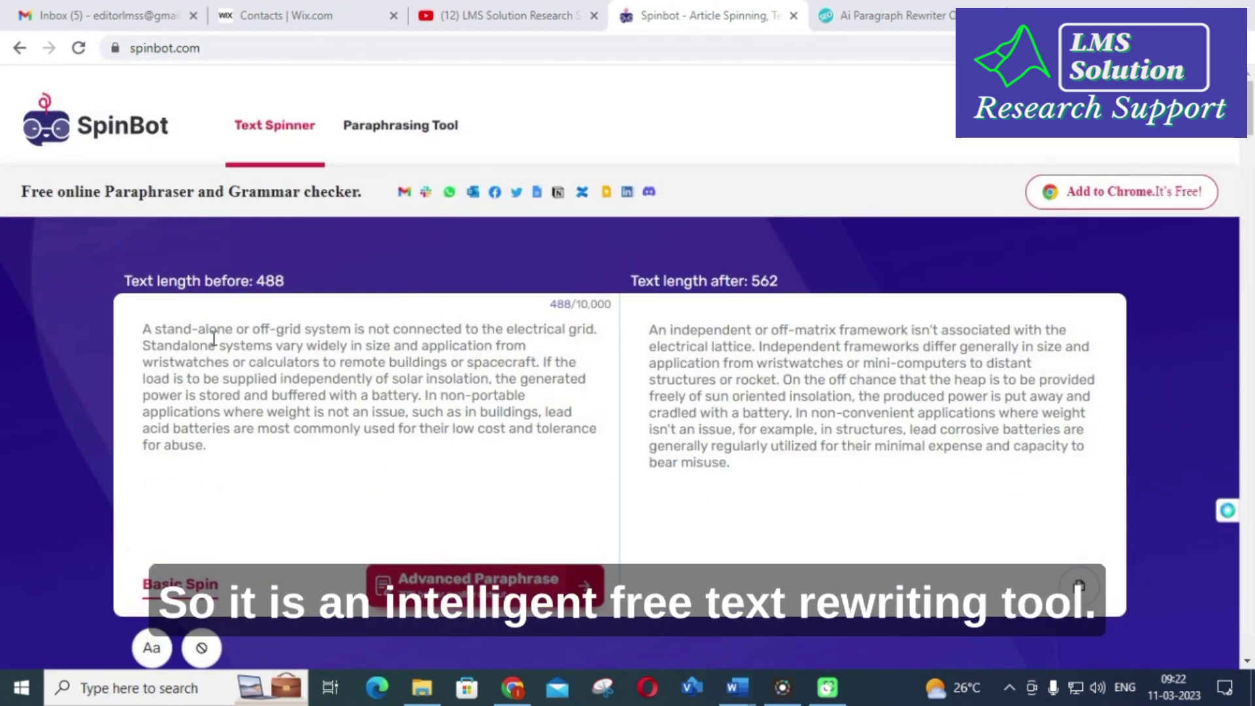
pyautogui.moveTo(145, 327); pyautogui.dragTo(412, 476)
pyautogui.hotkey('ctrl', 'c')
pyautogui.press('Delete')
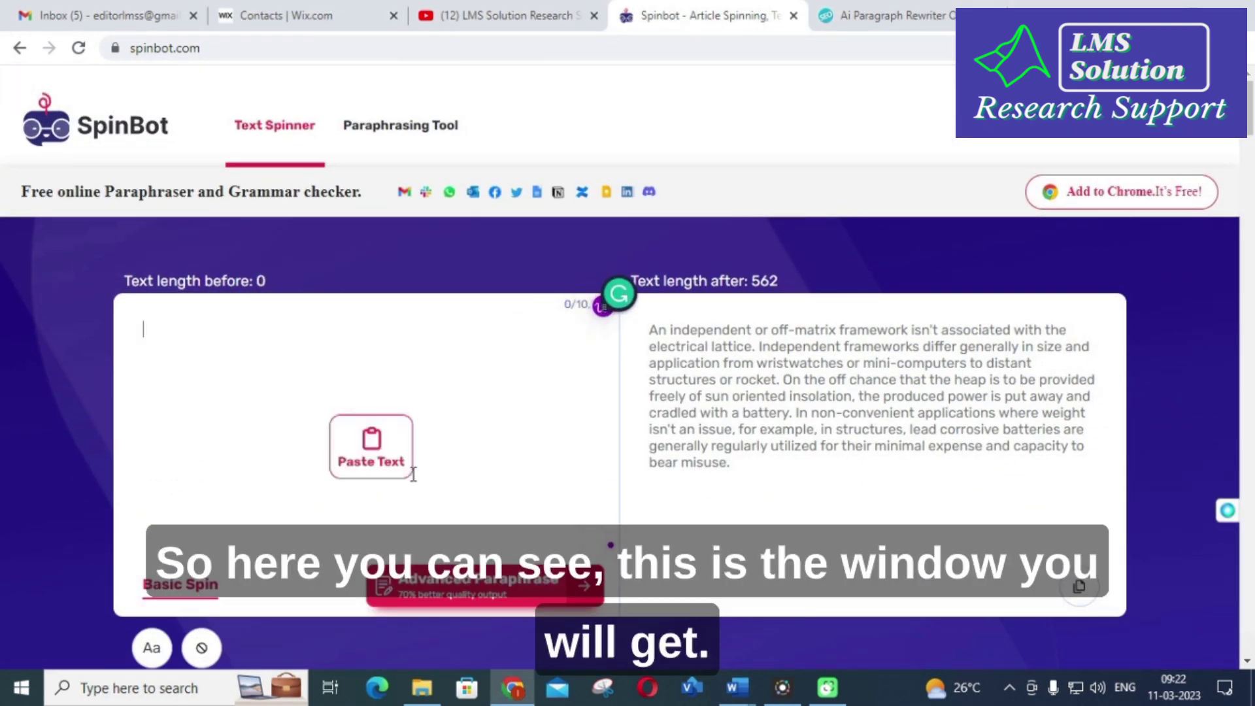
pyautogui.moveTo(649, 330); pyautogui.dragTo(986, 516)
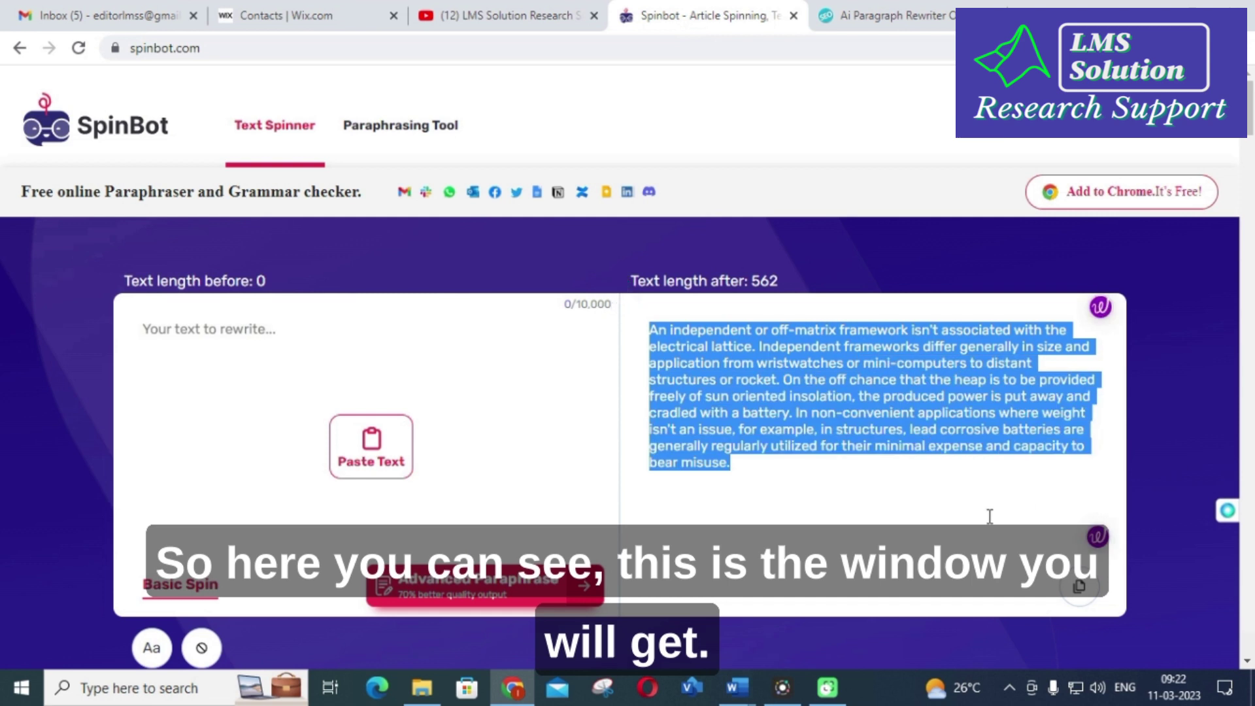
pyautogui.press('Delete')
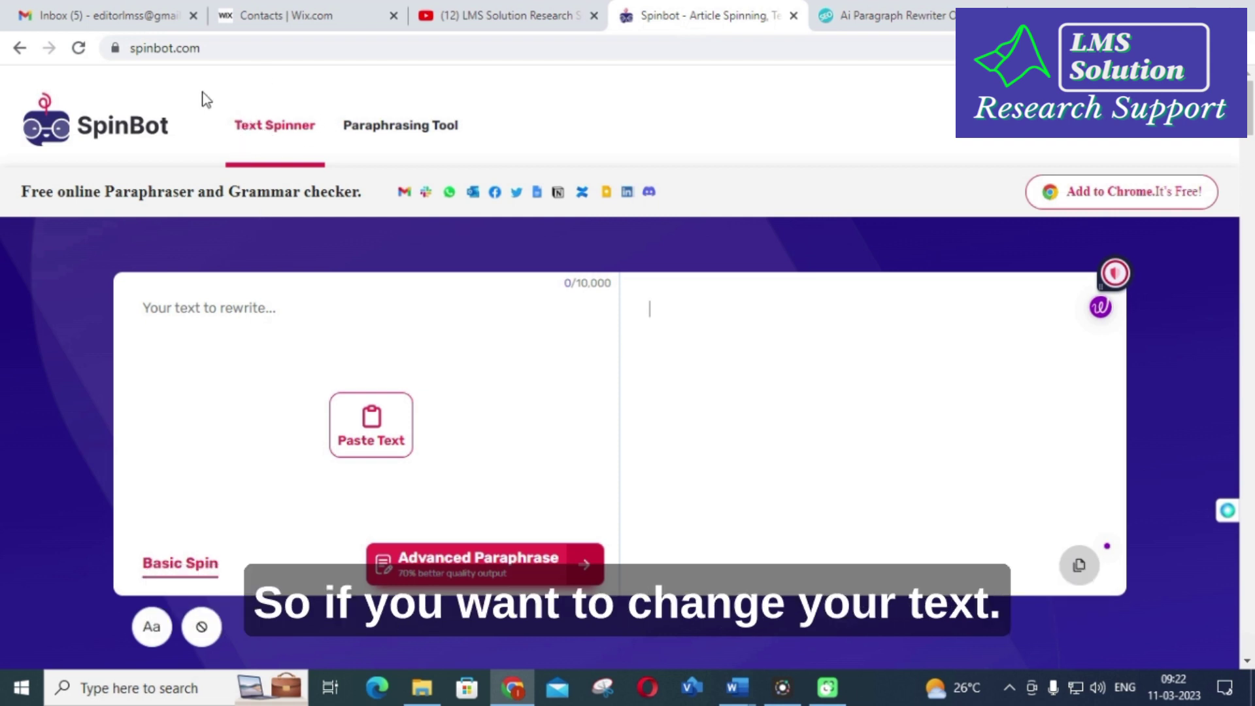
# Paste the 488-character stand-alone power system paragraph and run Basic Spin on it
pyautogui.click(225, 318)
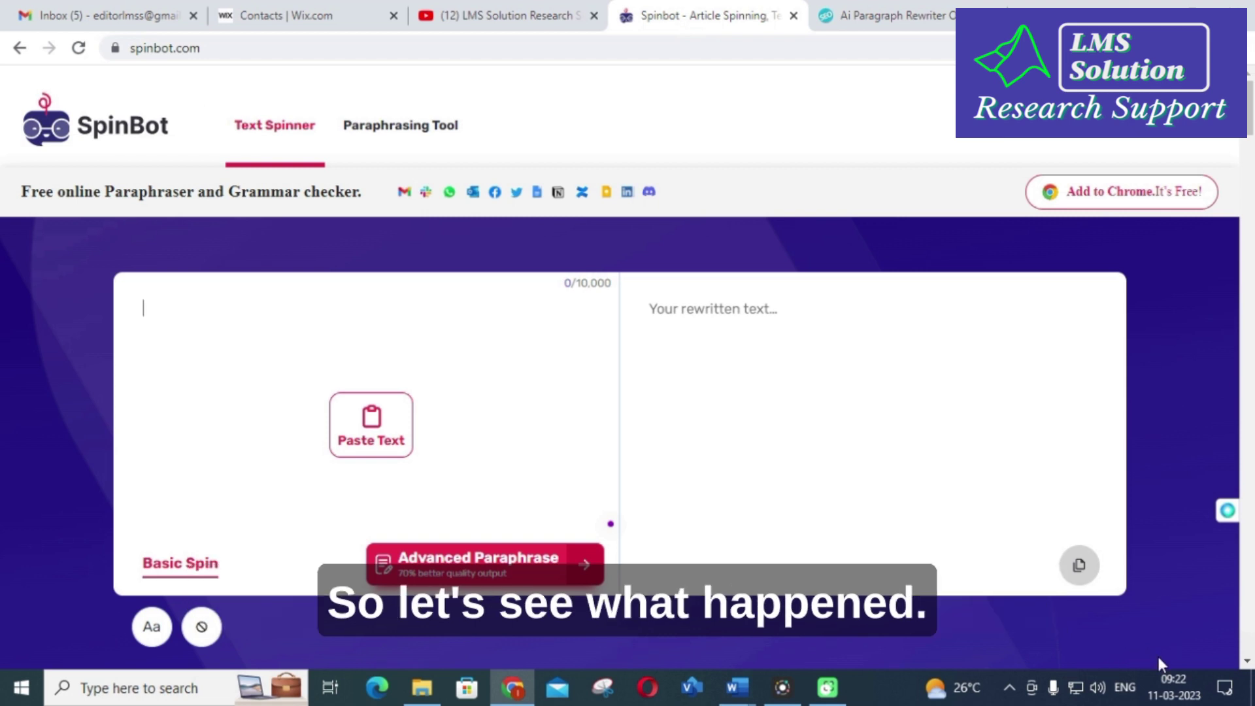
pyautogui.click(1141, 648)
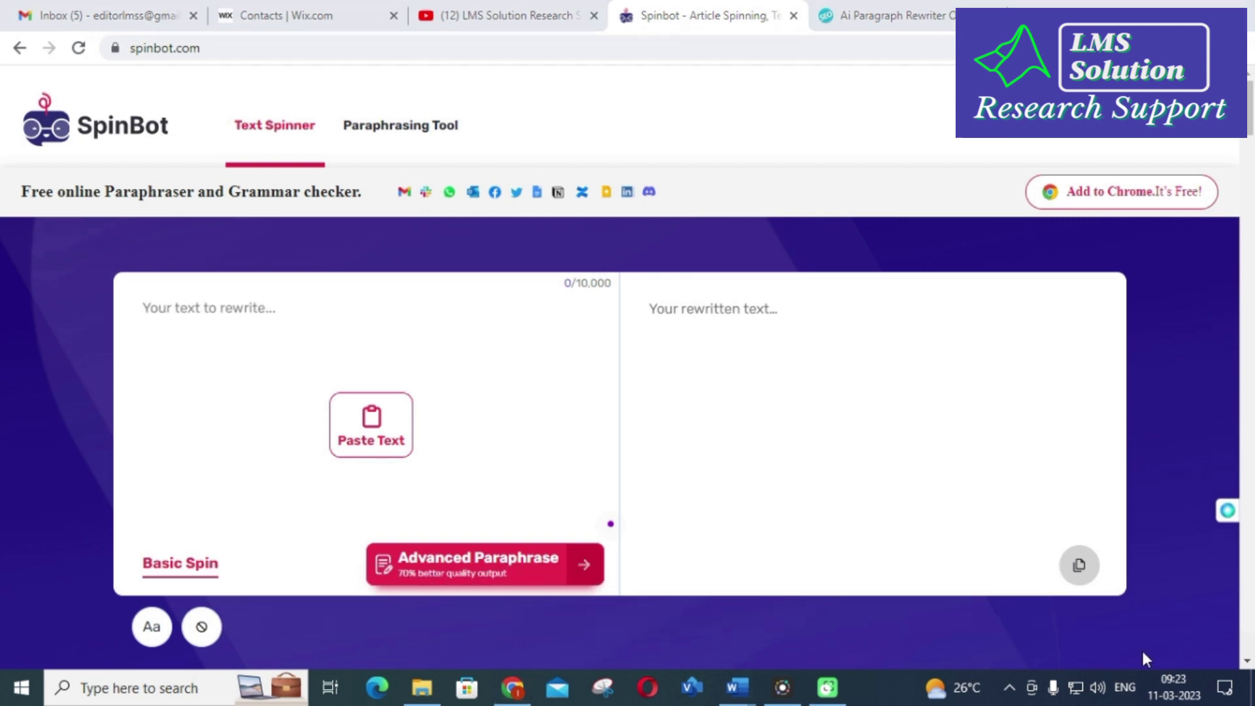
pyautogui.click(306, 352)
pyautogui.hotkey('ctrl', 'v')
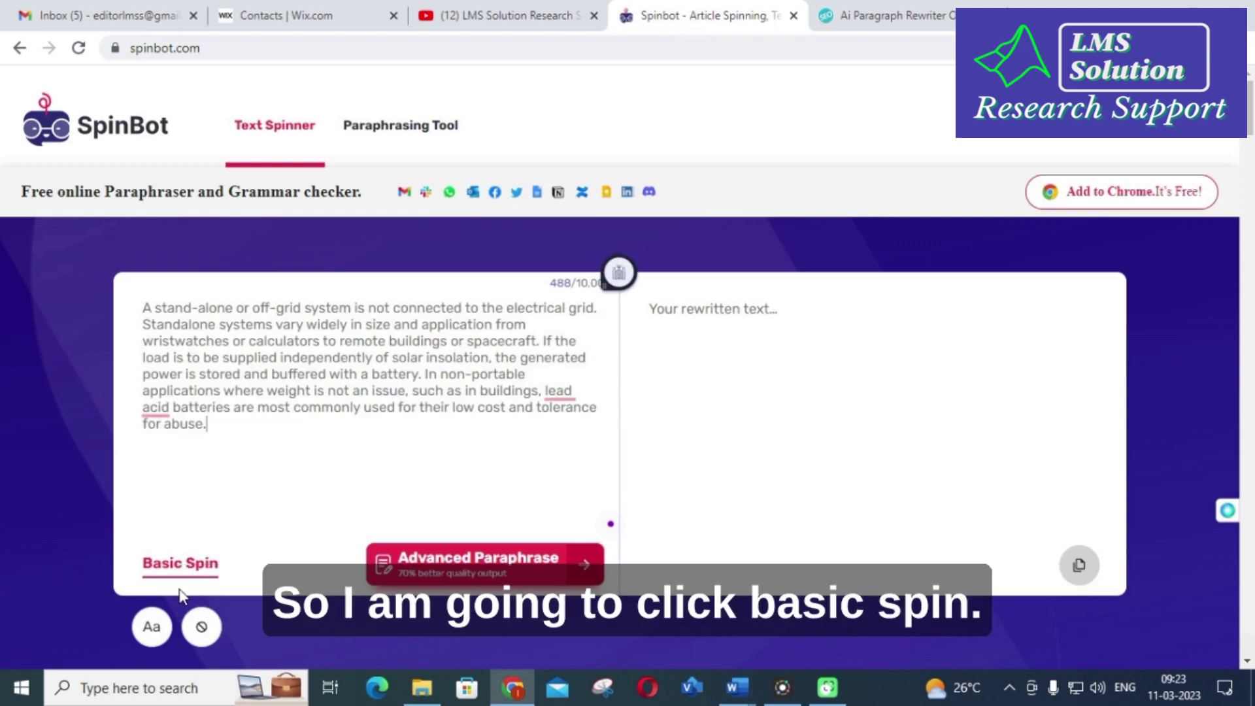
pyautogui.click(167, 567)
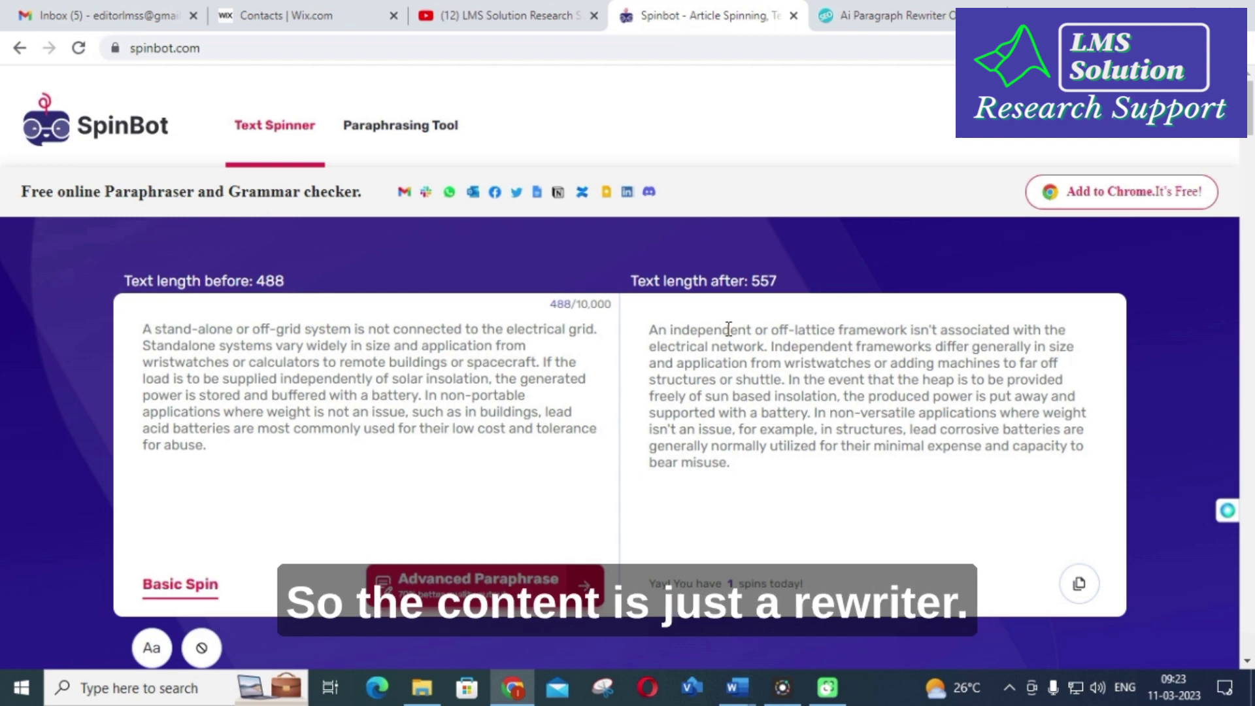
# Compare the original paragraph with its 557-character spun version, then go to the Paraphrasing Tool
pyautogui.moveTo(143, 328); pyautogui.dragTo(266, 451)
pyautogui.hotkey('ctrl', 'c')
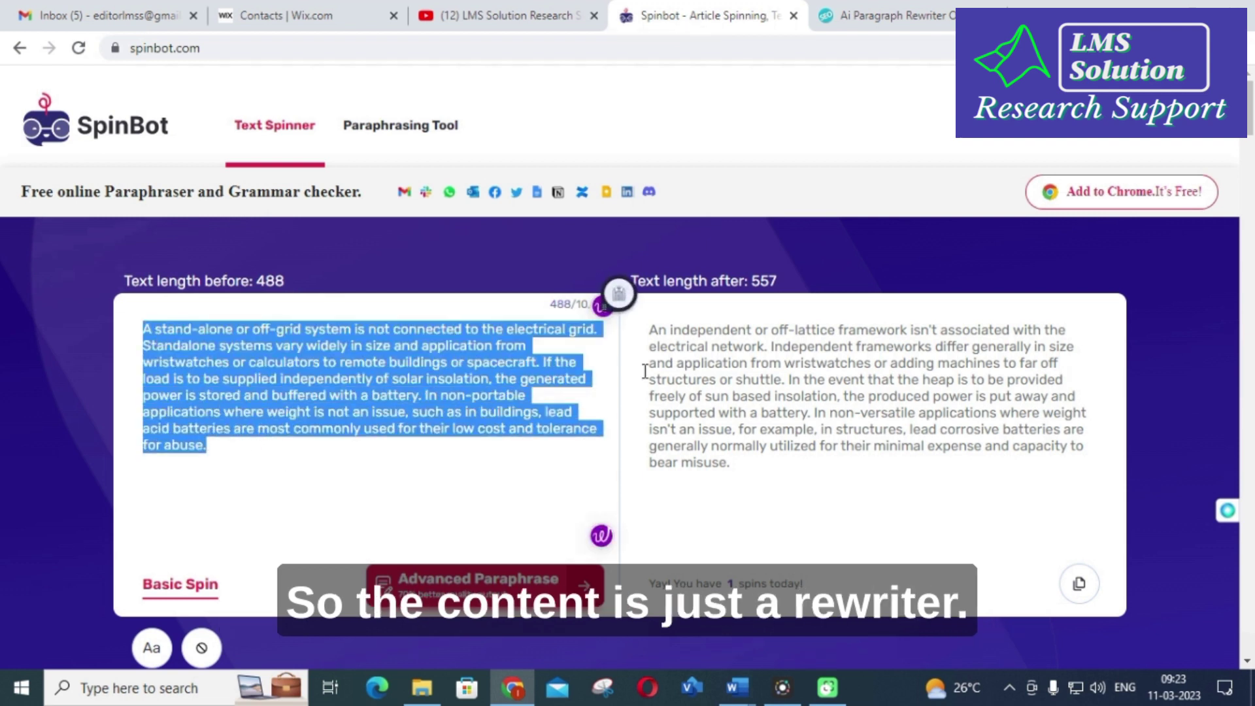
pyautogui.moveTo(652, 327); pyautogui.dragTo(829, 481)
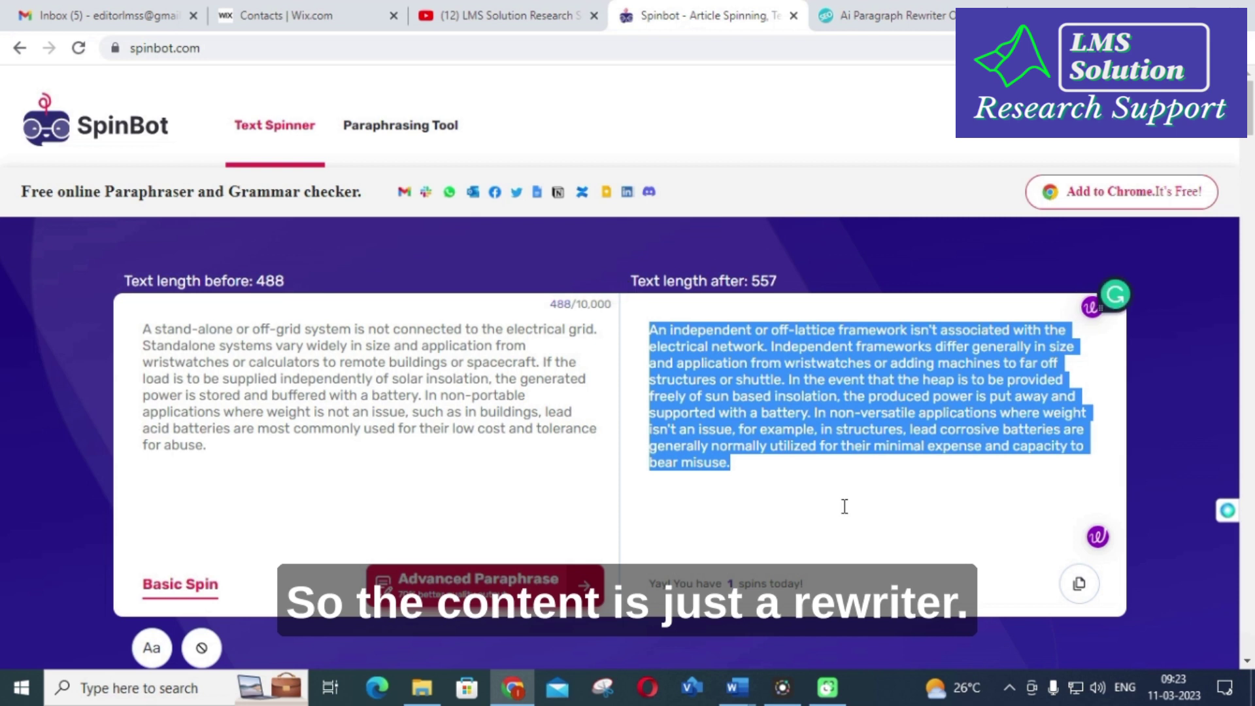
pyautogui.click(806, 495)
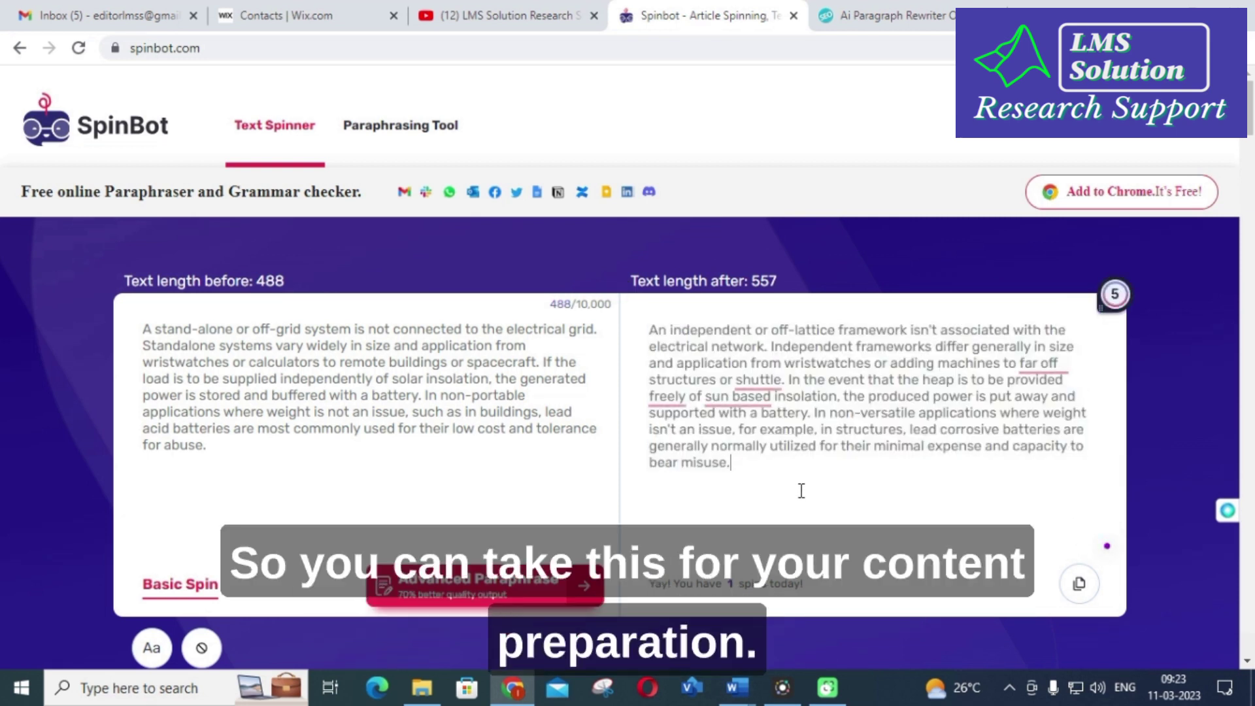
pyautogui.click(655, 320)
pyautogui.keyDown('shift'); pyautogui.click(754, 474); pyautogui.keyUp('shift')
pyautogui.click(754, 475)
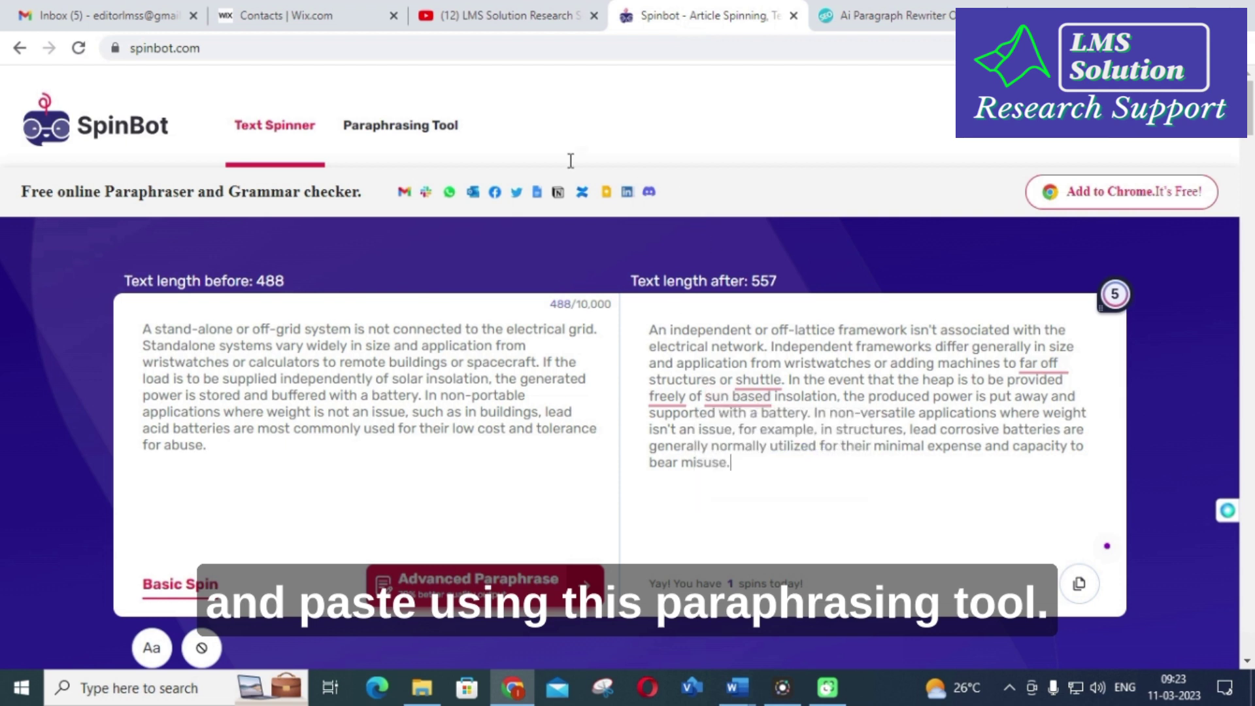
pyautogui.click(376, 136)
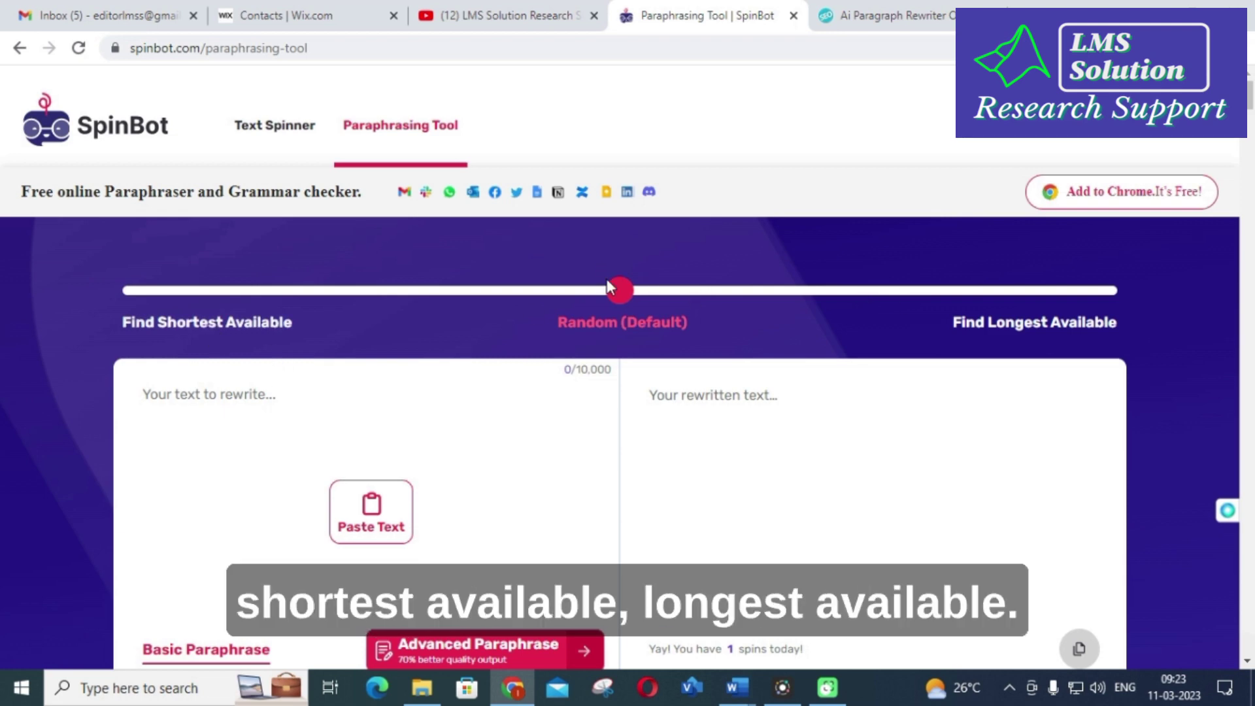
# Paste the power system paragraph into the Paraphrasing Tool and run Basic Paraphrase
pyautogui.scroll(-3, 327, 380)
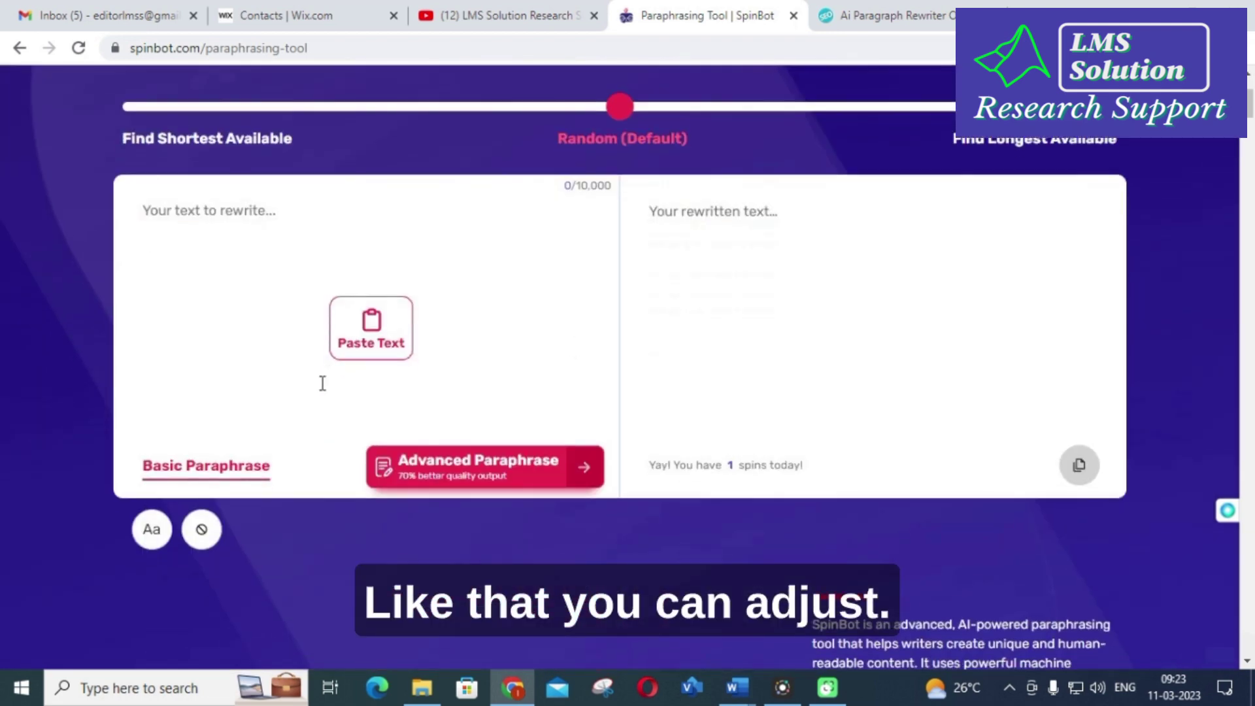
pyautogui.click(259, 234)
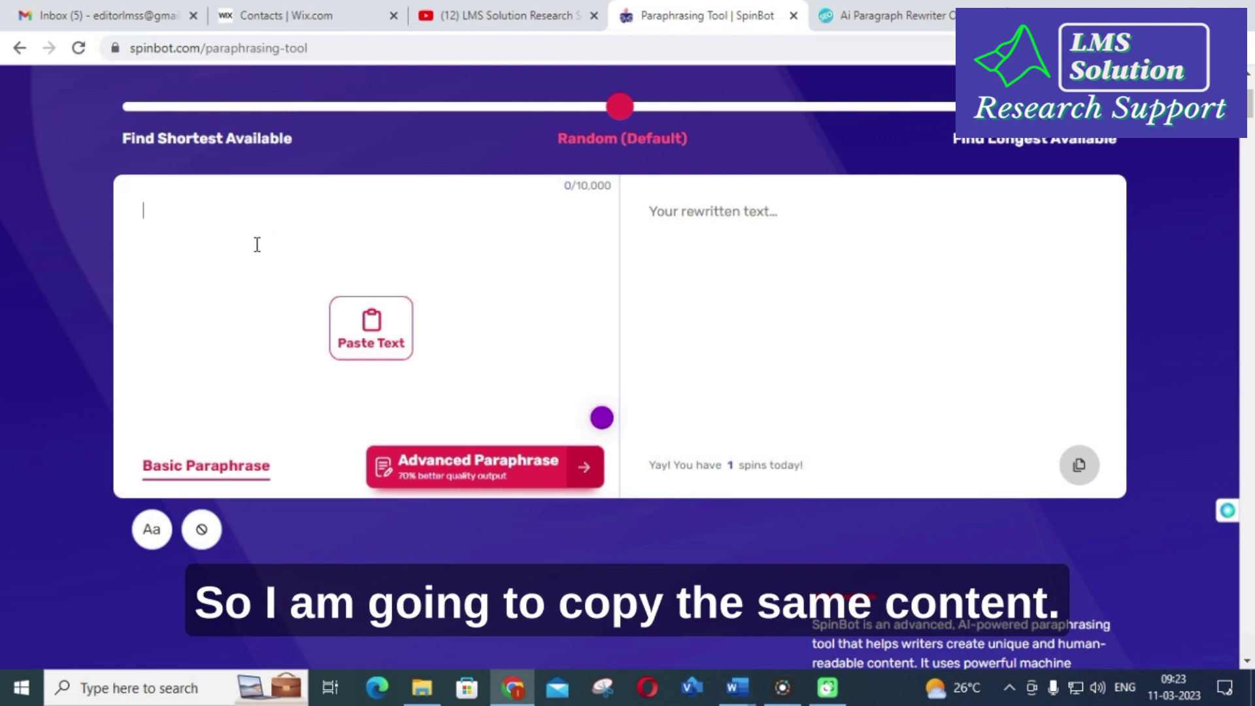
pyautogui.hotkey('ctrl', 'v')
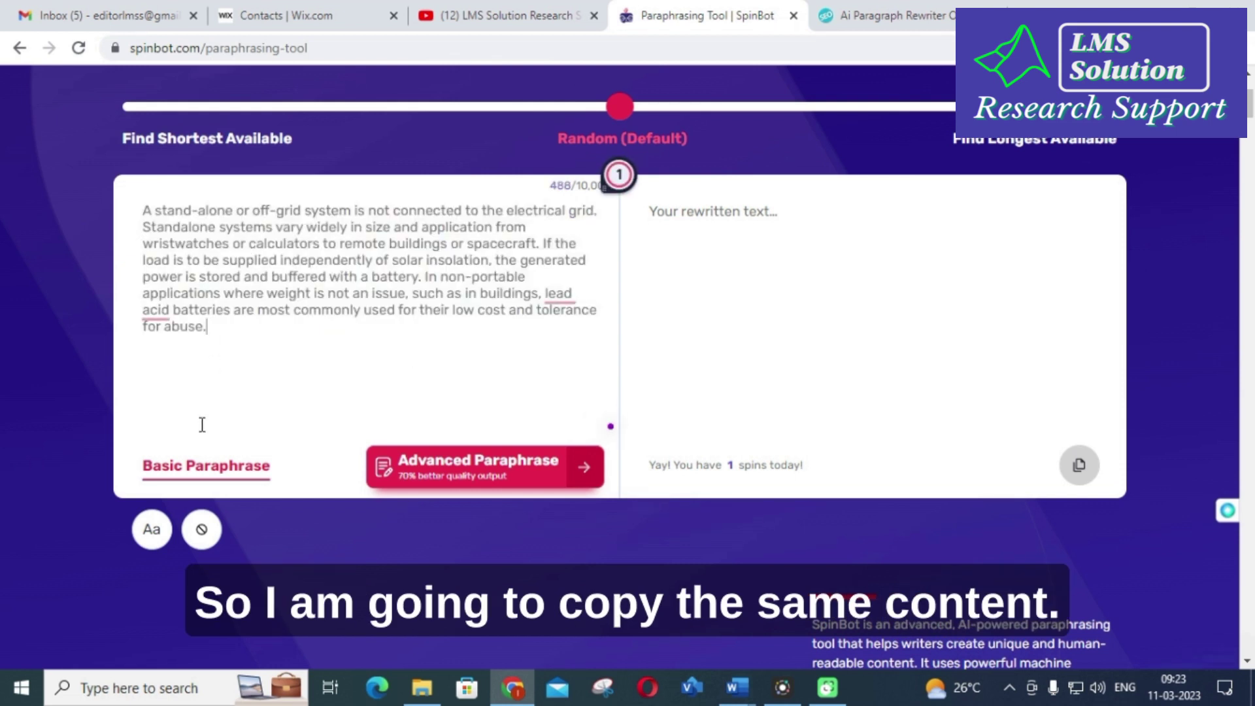
pyautogui.click(199, 482)
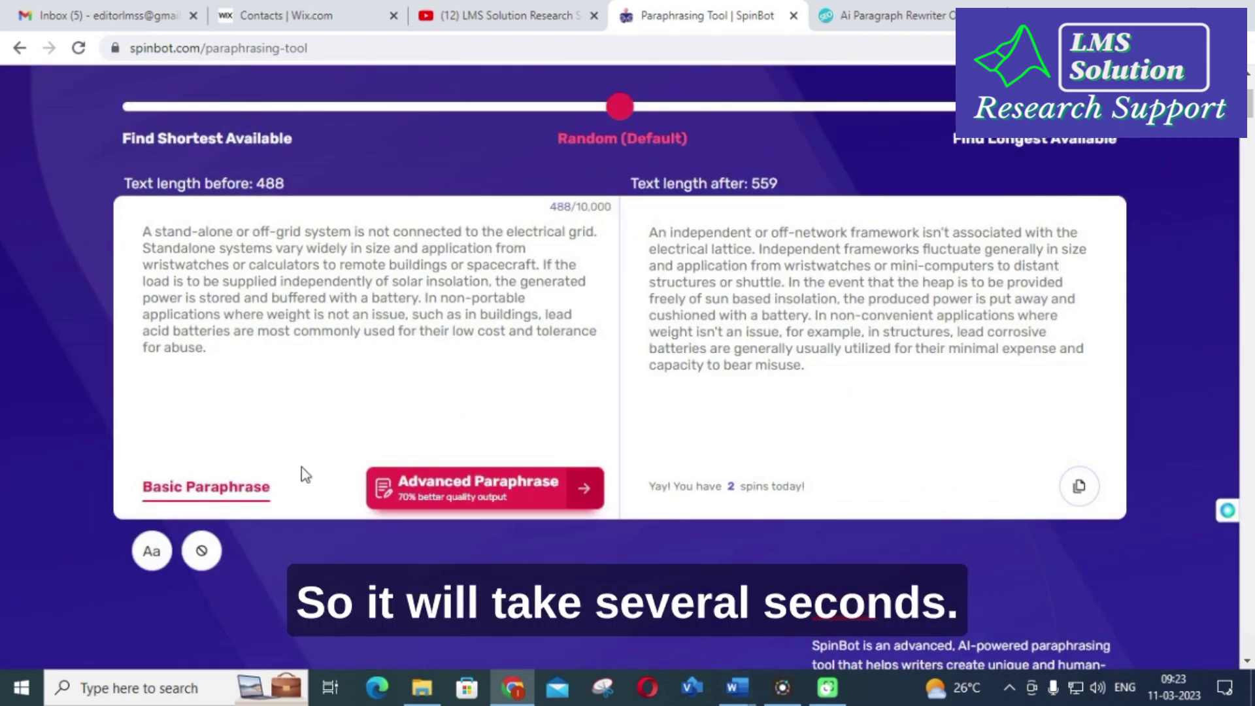
# Review the 559-character paraphrased output beside the 488-character original
pyautogui.scroll(-3, 799, 341)
pyautogui.scroll(5, 673, 328)
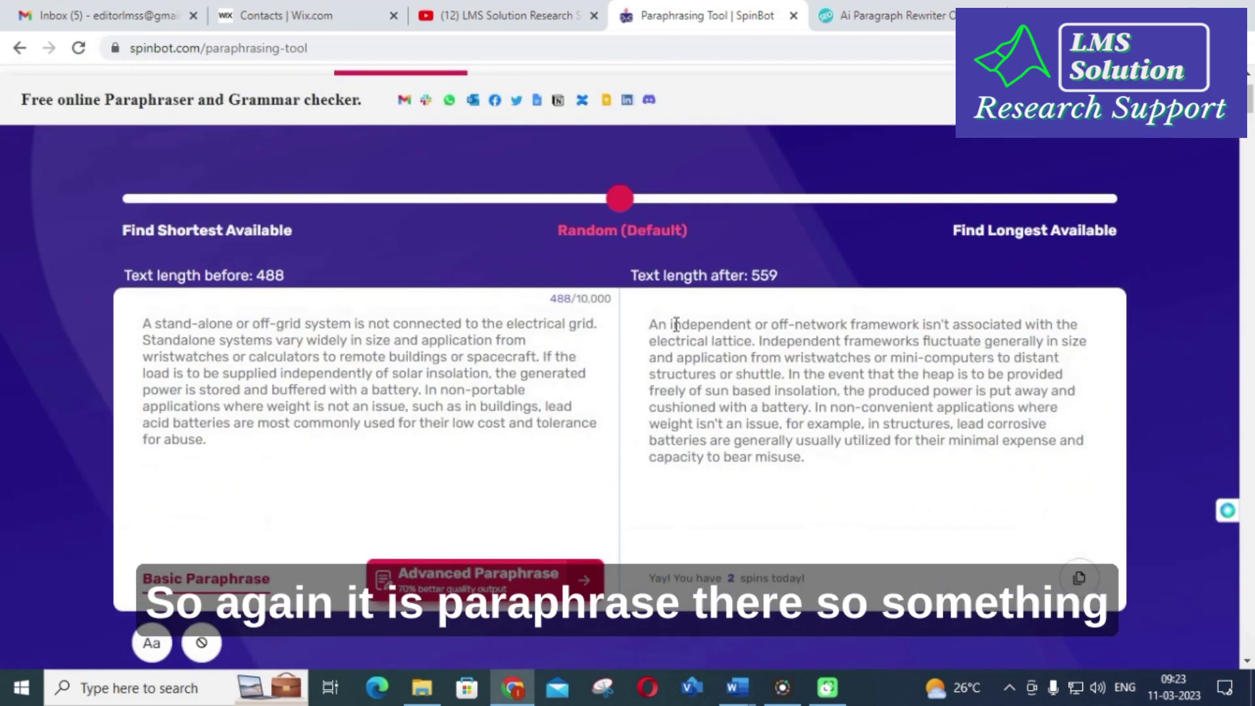
pyautogui.moveTo(656, 325); pyautogui.dragTo(868, 476)
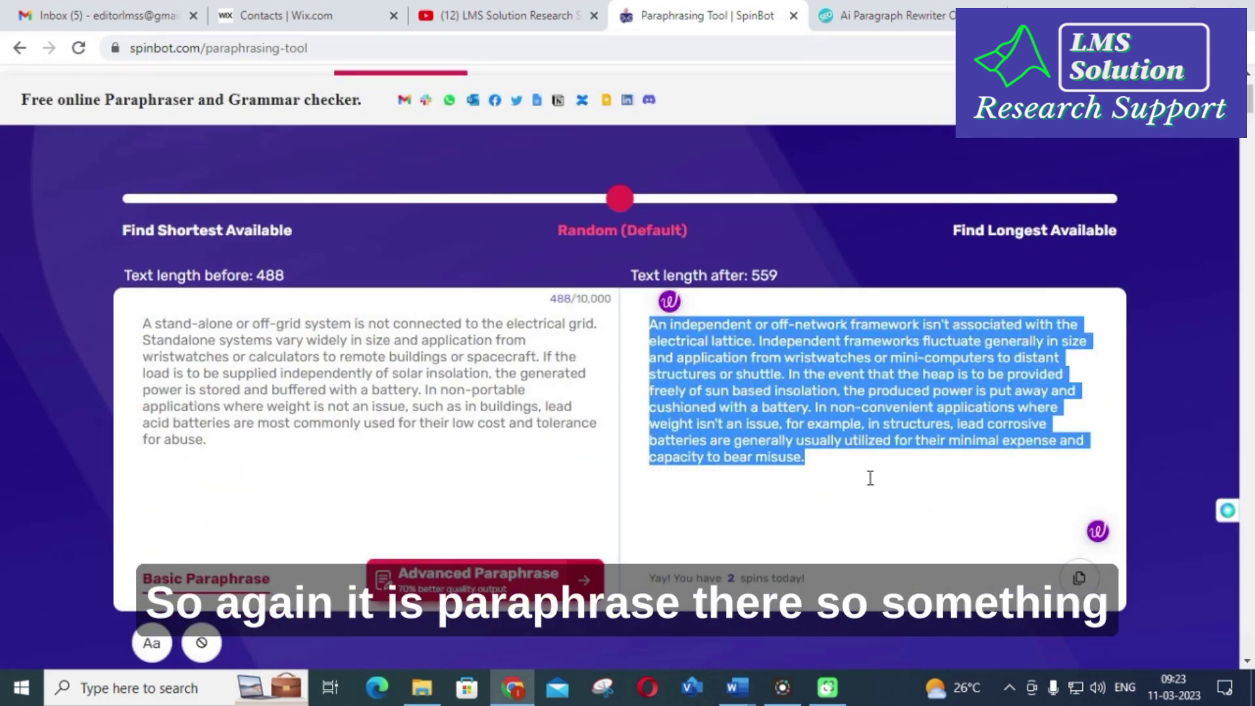
pyautogui.click(803, 495)
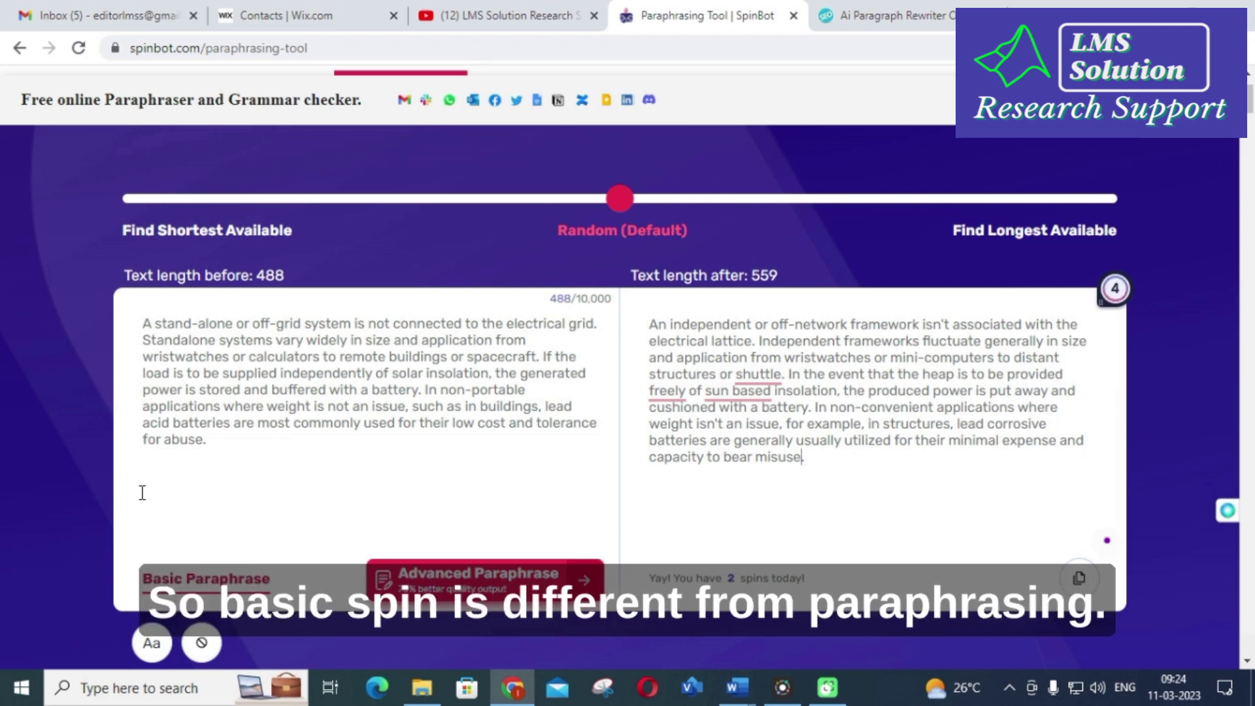
pyautogui.scroll(1, 142, 493)
pyautogui.scroll(-1, 191, 468)
pyautogui.scroll(1, 191, 467)
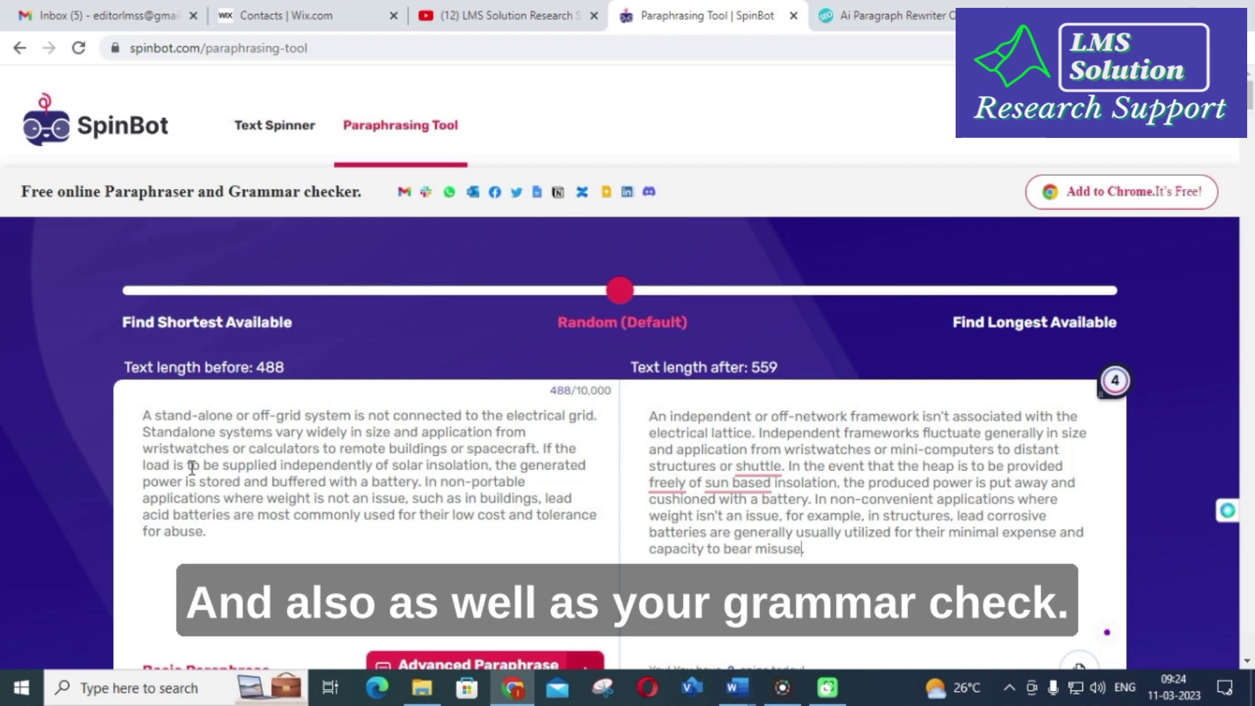
pyautogui.scroll(-10, 191, 467)
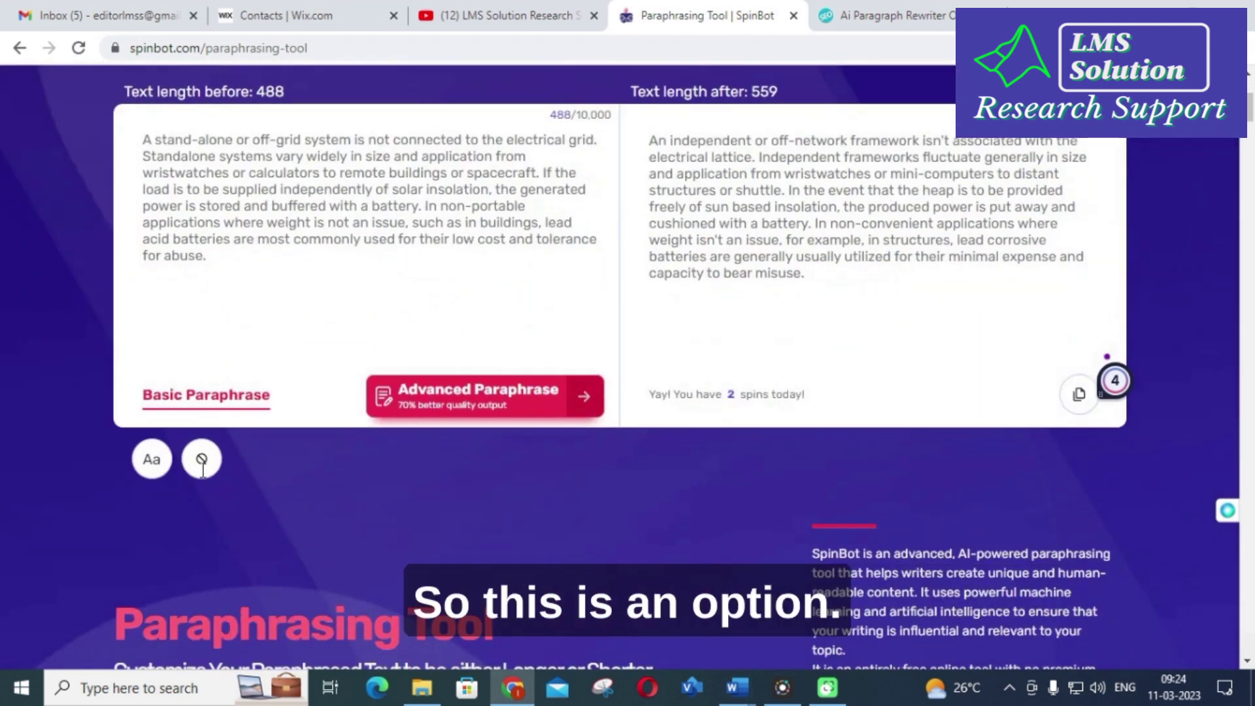
pyautogui.scroll(1, 412, 387)
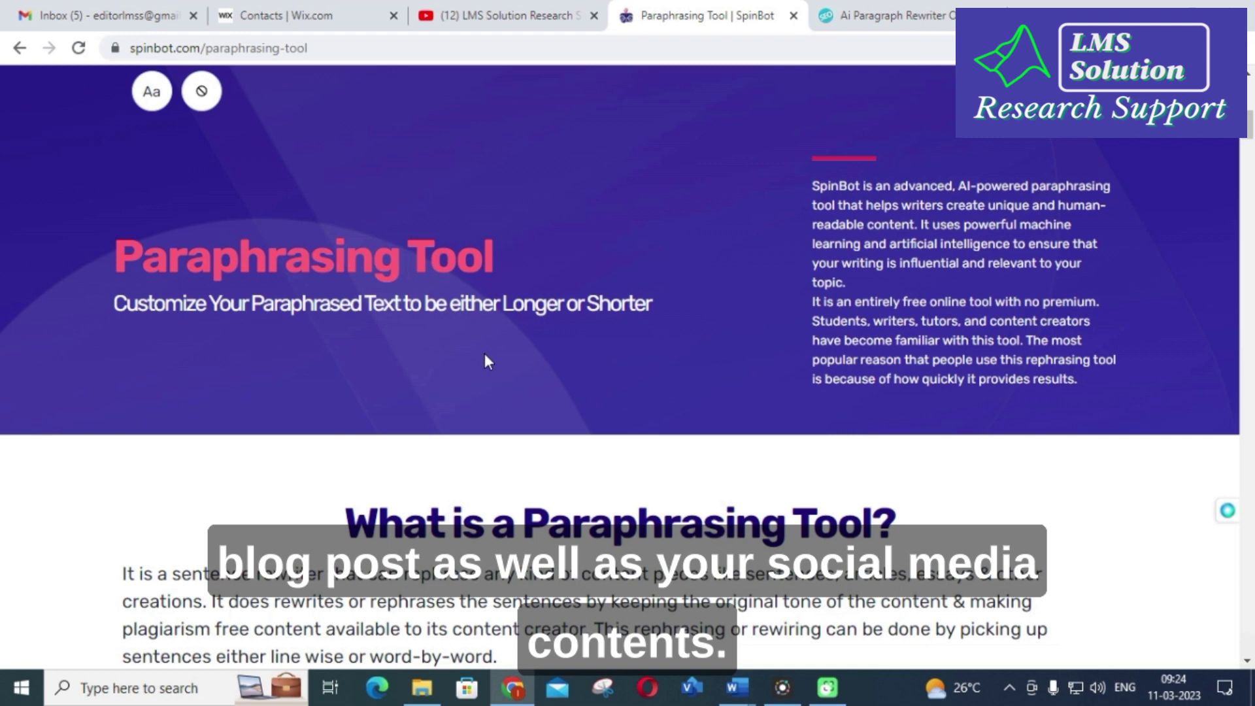
pyautogui.scroll(8, 485, 358)
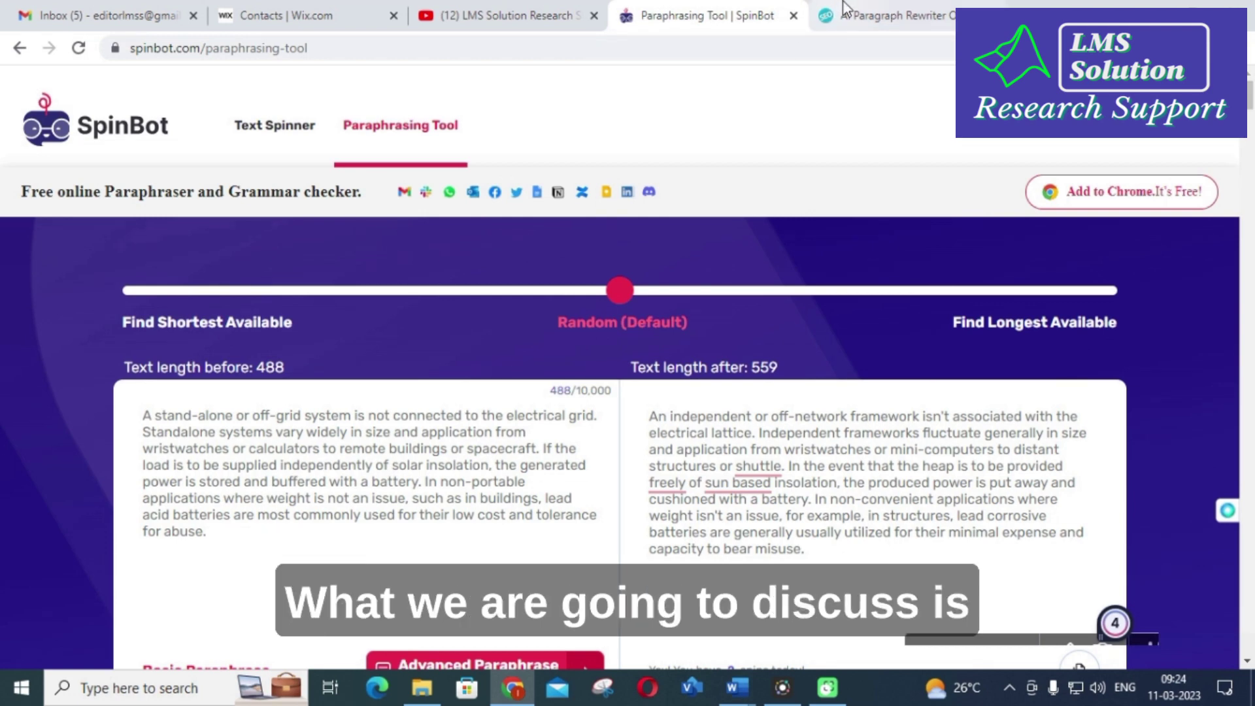
# Switch to the SEOMagnifier tab and open the AI Paragraph Rewriter page
pyautogui.click(876, 15)
pyautogui.scroll(6, 619, 392)
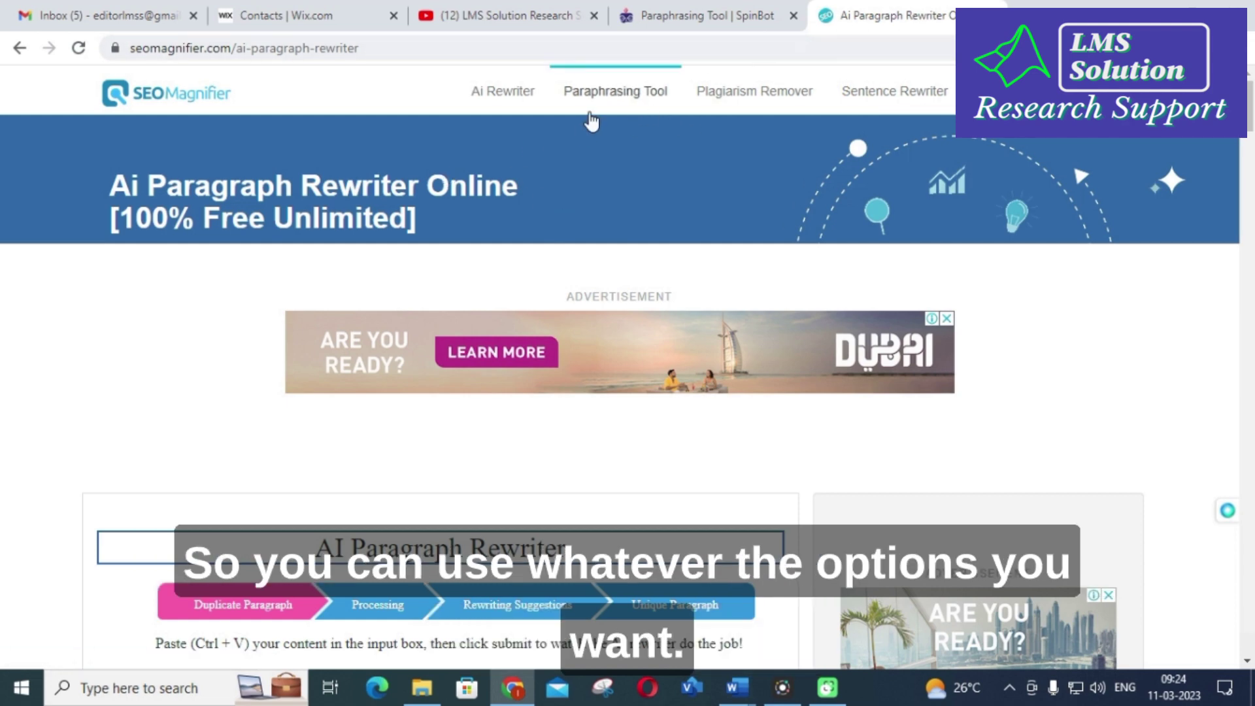
pyautogui.click(511, 104)
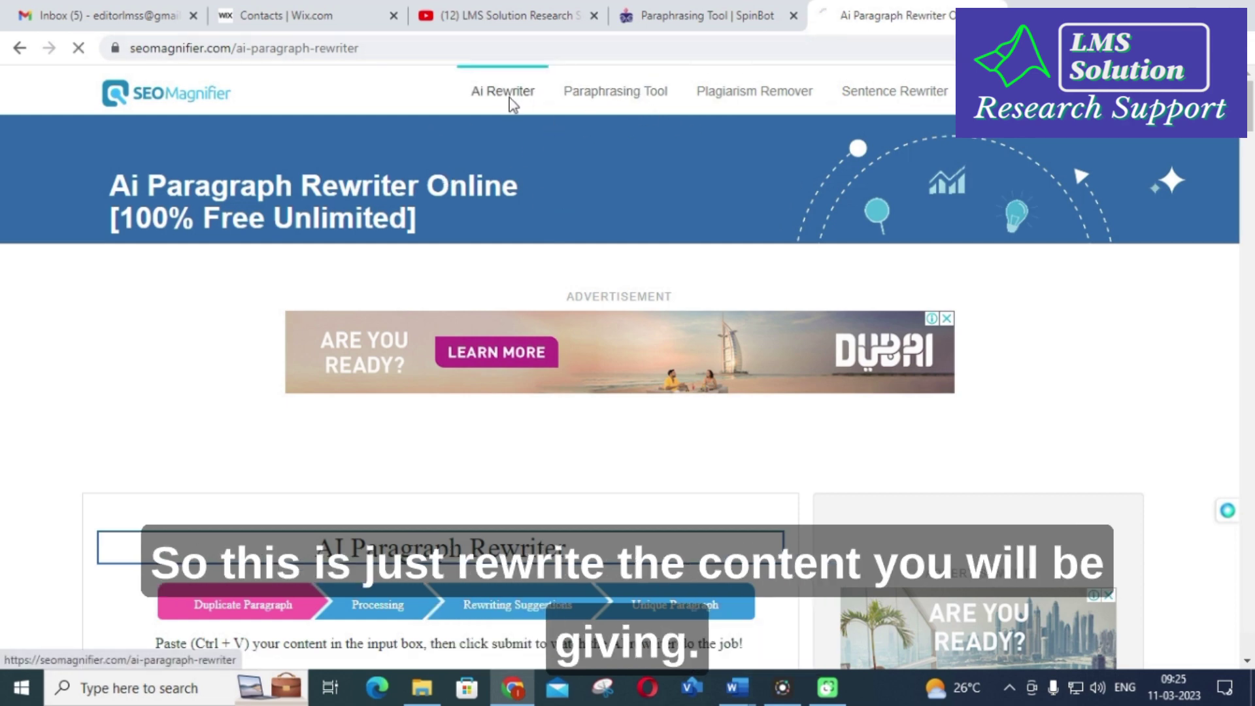
# Paste the power system paragraph into the AI Paragraph Rewriter and rewrite it
pyautogui.scroll(-4, 236, 418)
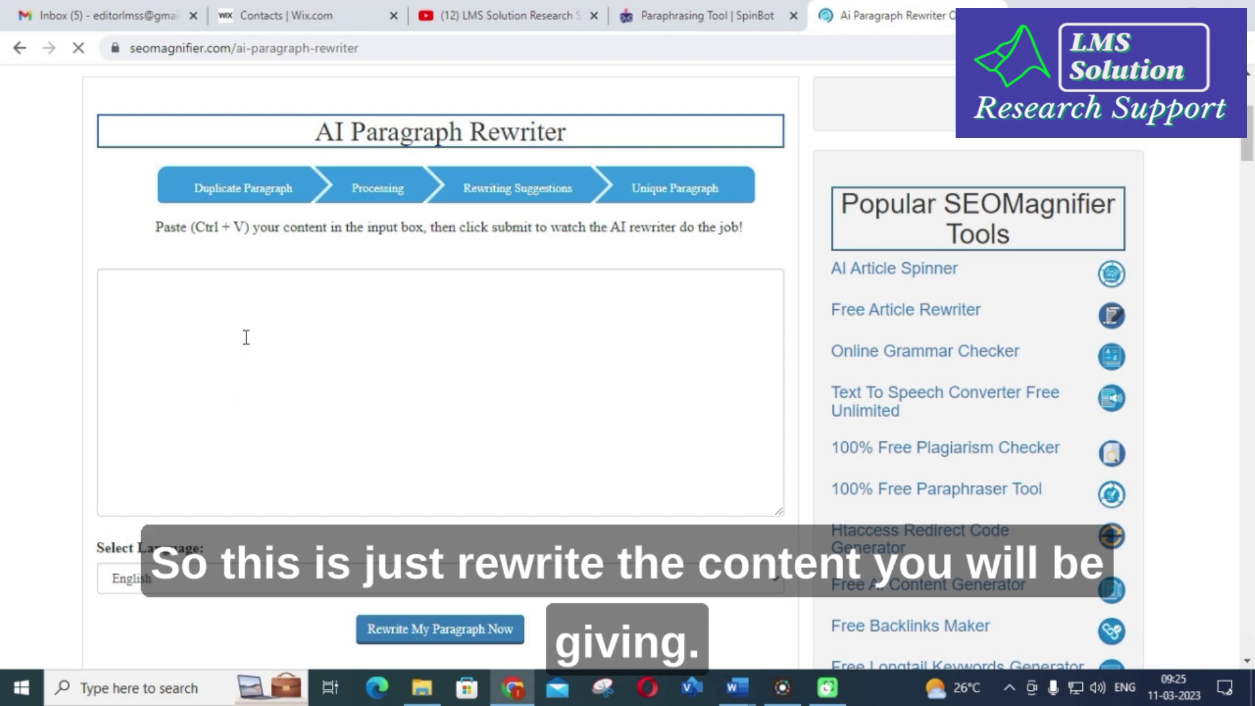
pyautogui.click(195, 309)
pyautogui.write('A stand-alone or off-grid system is not connected to the electrical grid. Standalone systems vary widely in size and application from wristwatches or calculators to remote buildings or spacecraft. If the load is to be supplied independently of solar insolation, the generated power is stored and buffered with a battery. In non-portable applications where weight is not an issue, such as in buildings, lead acid batteries are most commonly used for their low cost and tolerance for abuse.')
pyautogui.scroll(-6, 205, 432)
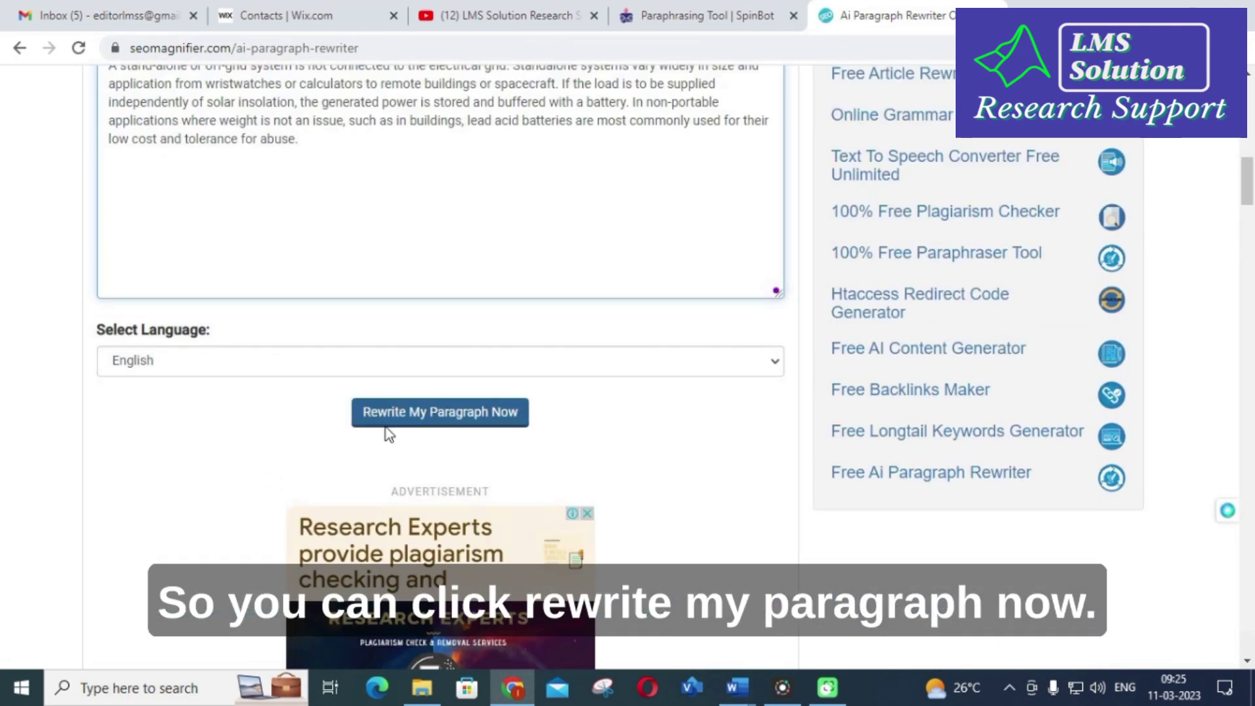
pyautogui.click(389, 426)
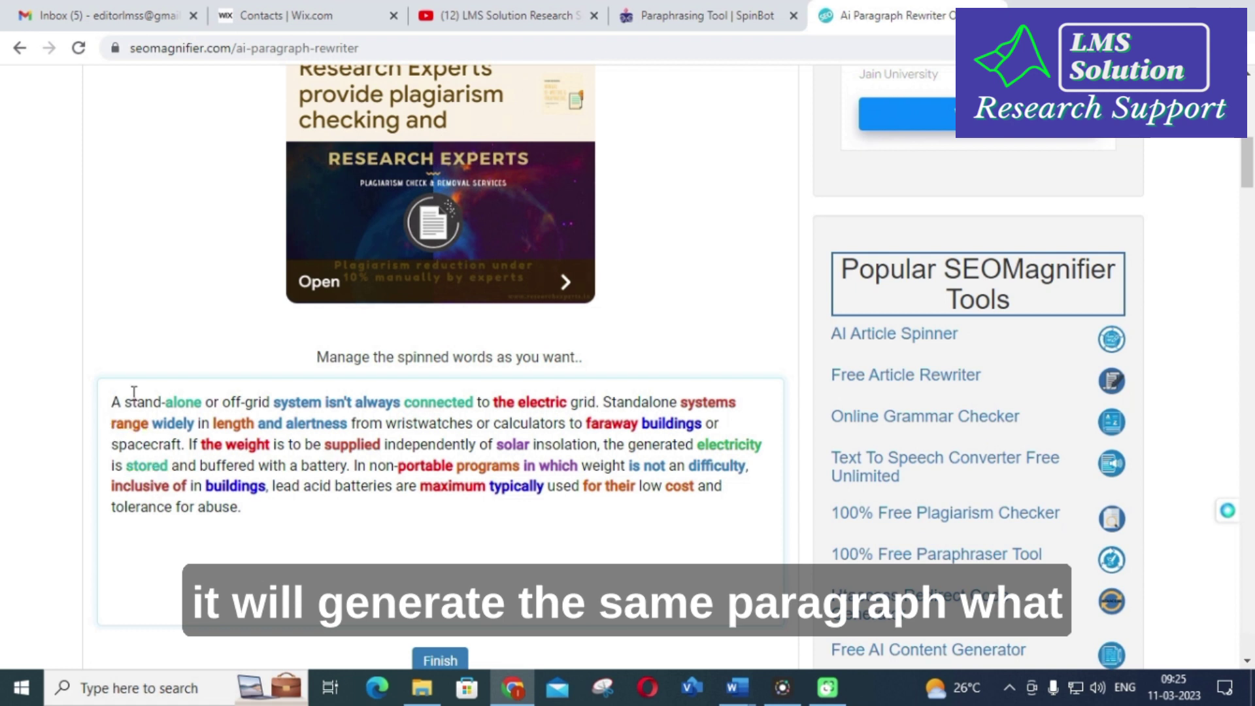
# Review the colour-coded rewritten paragraph, then go to the Paraphrasing Tool
pyautogui.moveTo(106, 401); pyautogui.dragTo(249, 523)
pyautogui.click(286, 538)
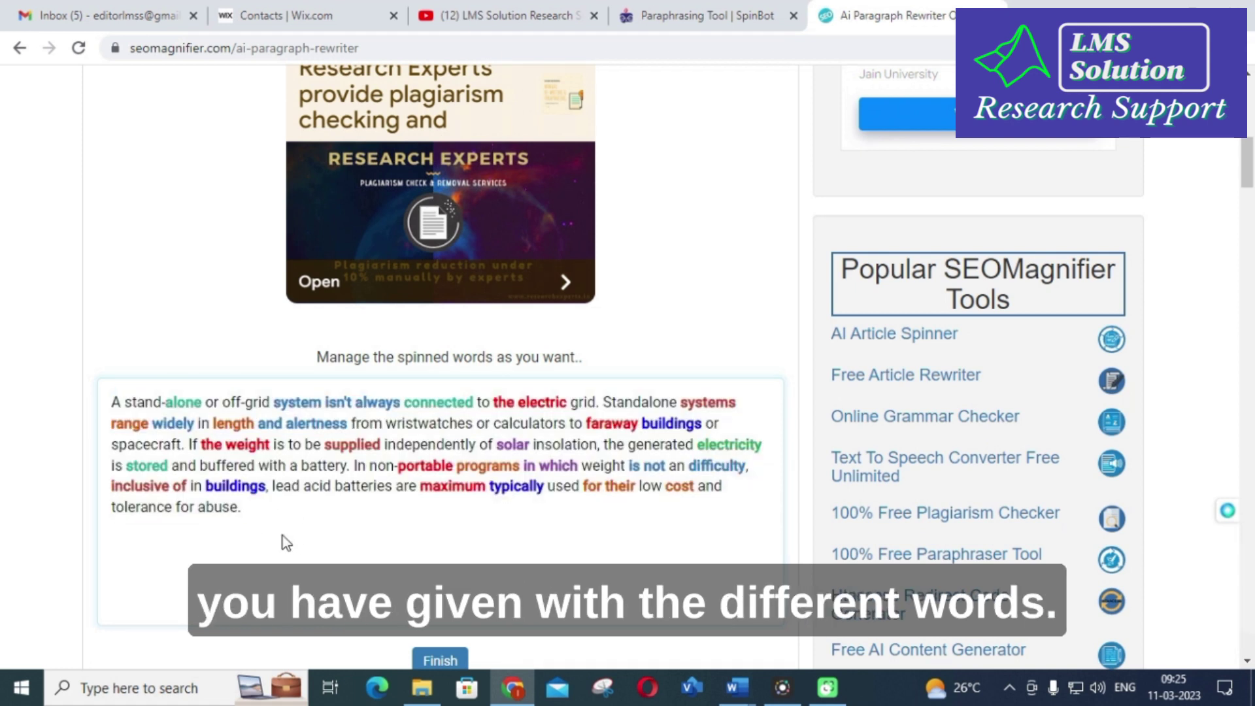
pyautogui.scroll(7, 556, 472)
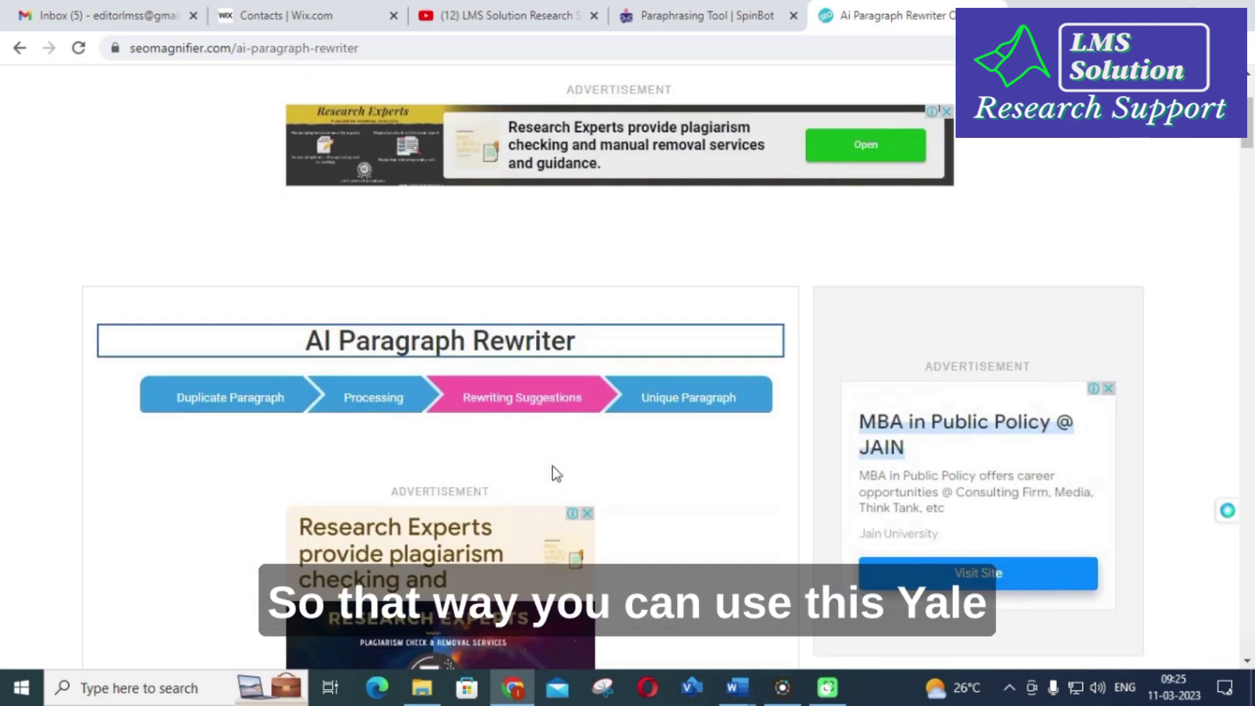
pyautogui.scroll(3, 554, 472)
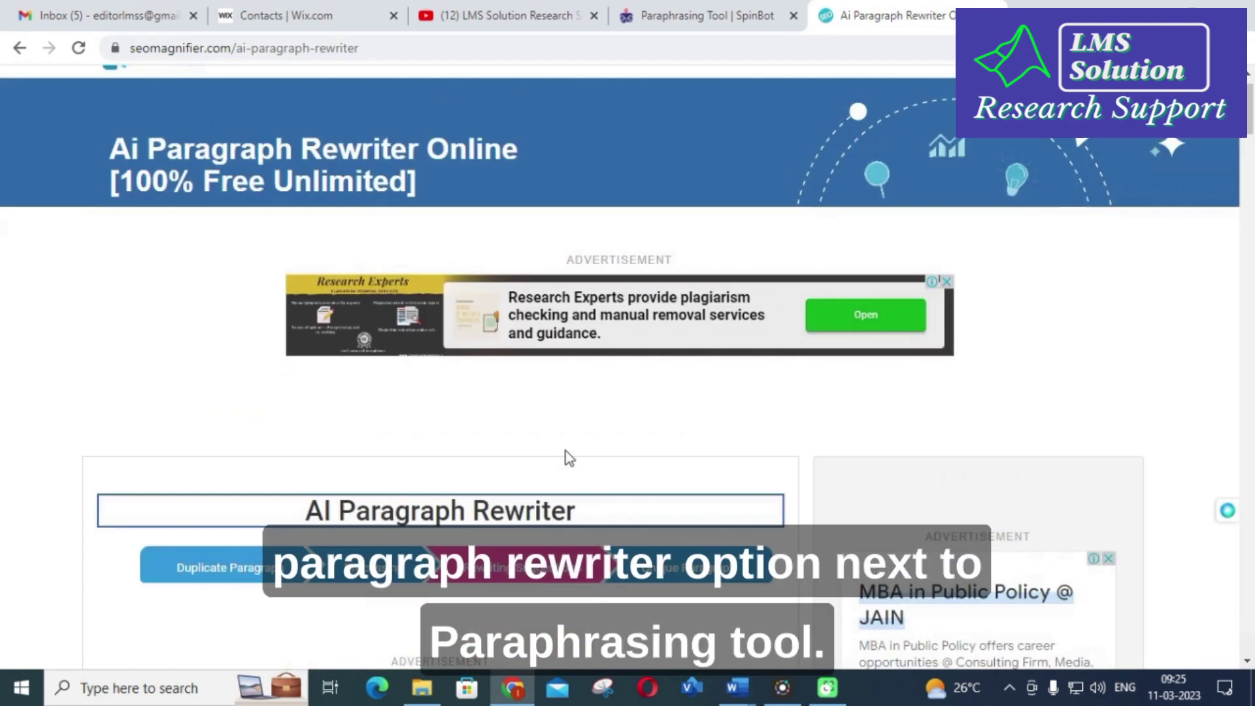
pyautogui.click(625, 98)
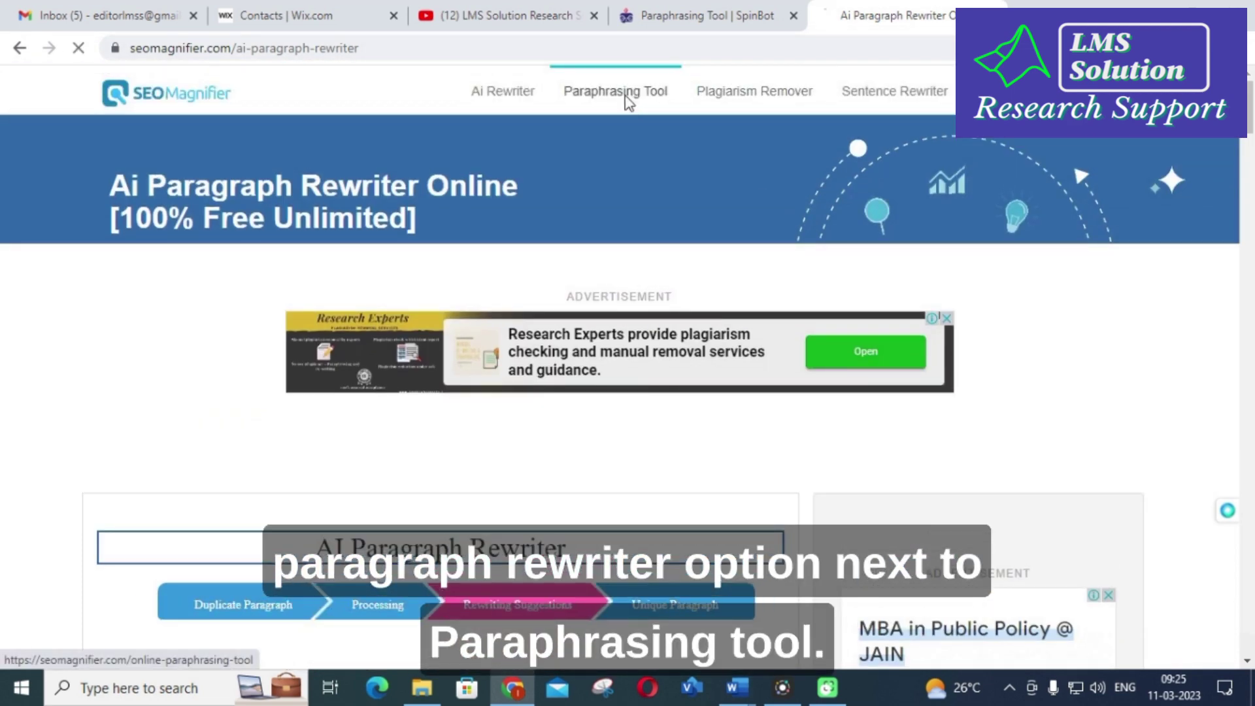
# Check the Paraphrasing Tool's seven output languages, leaving English selected
pyautogui.scroll(-8, 58, 378)
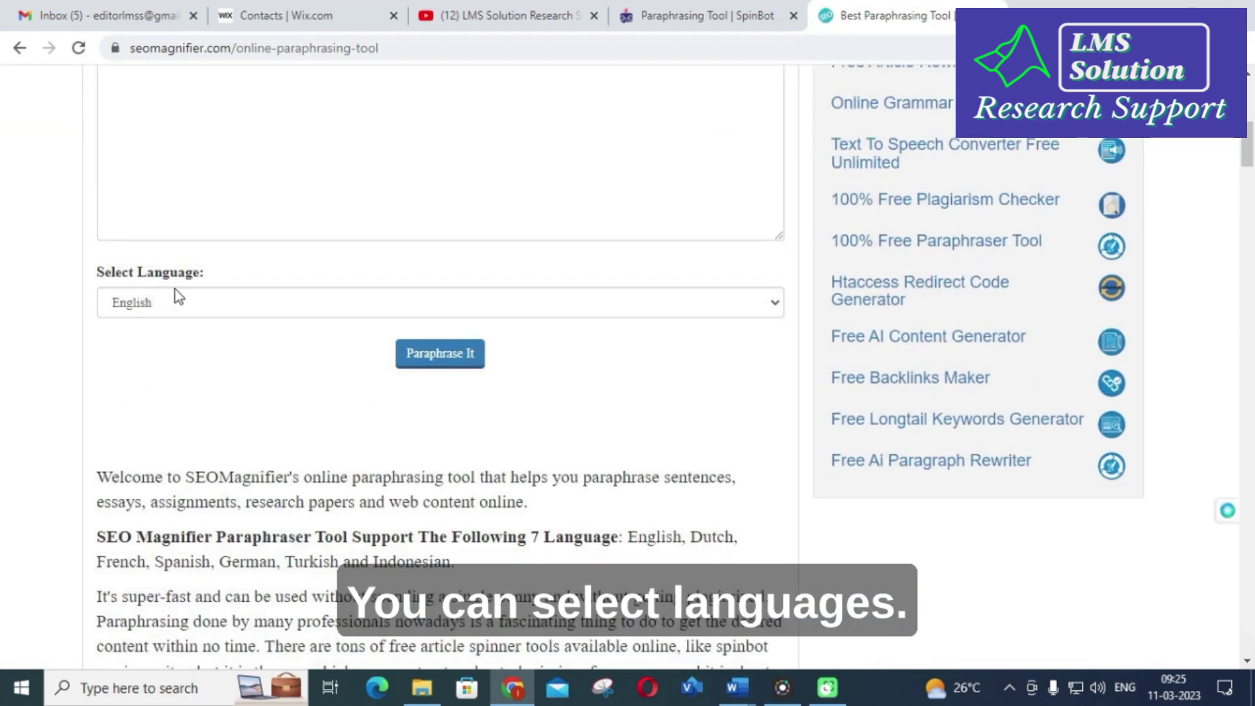
pyautogui.click(165, 311)
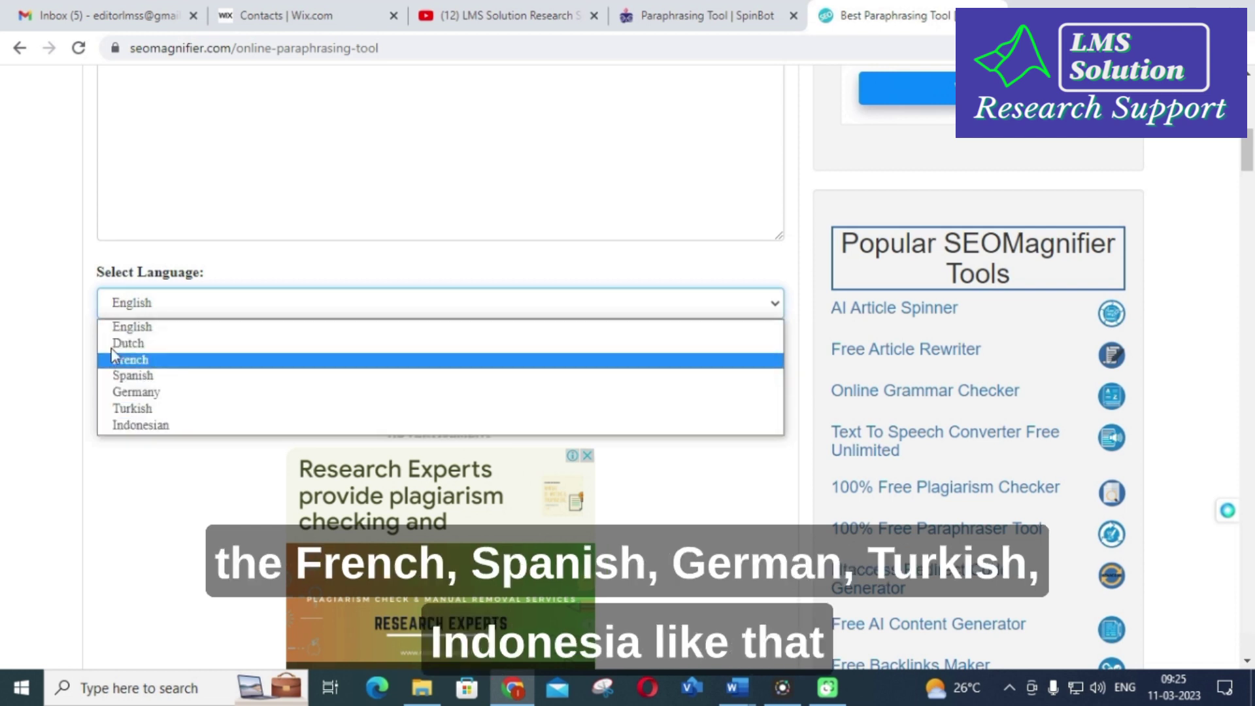
pyautogui.click(59, 387)
pyautogui.scroll(-4, 64, 385)
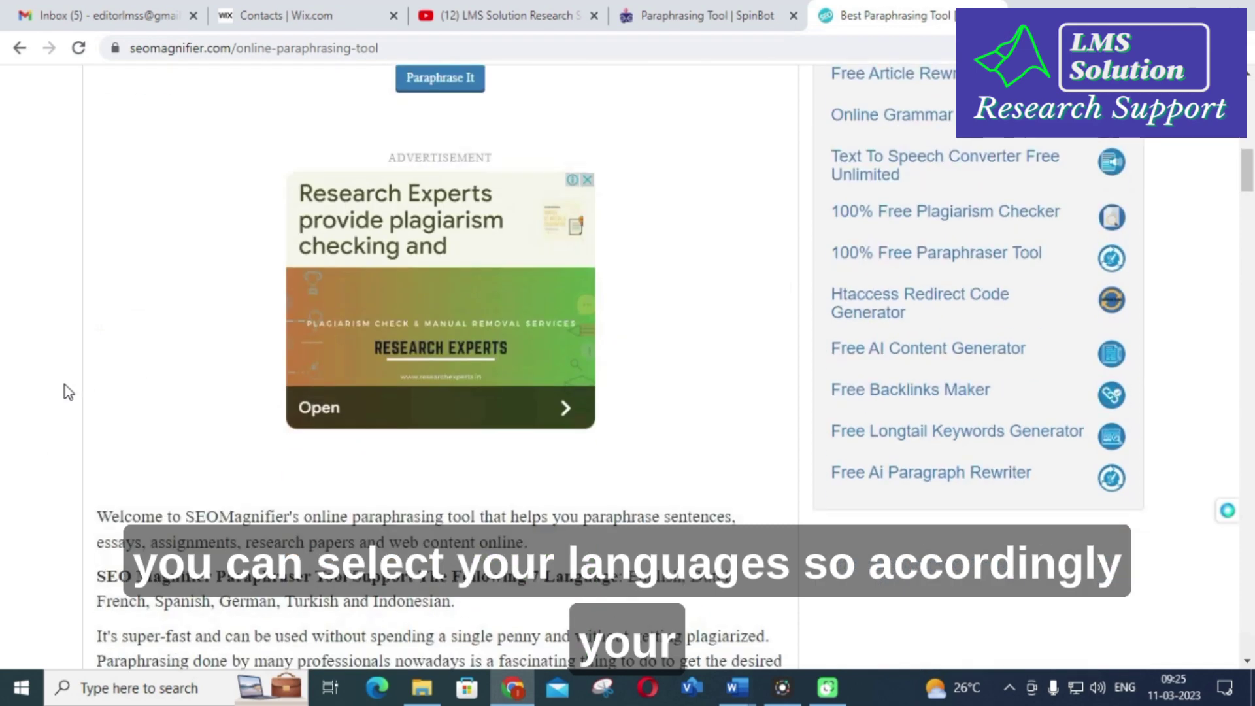
pyautogui.scroll(4, 95, 378)
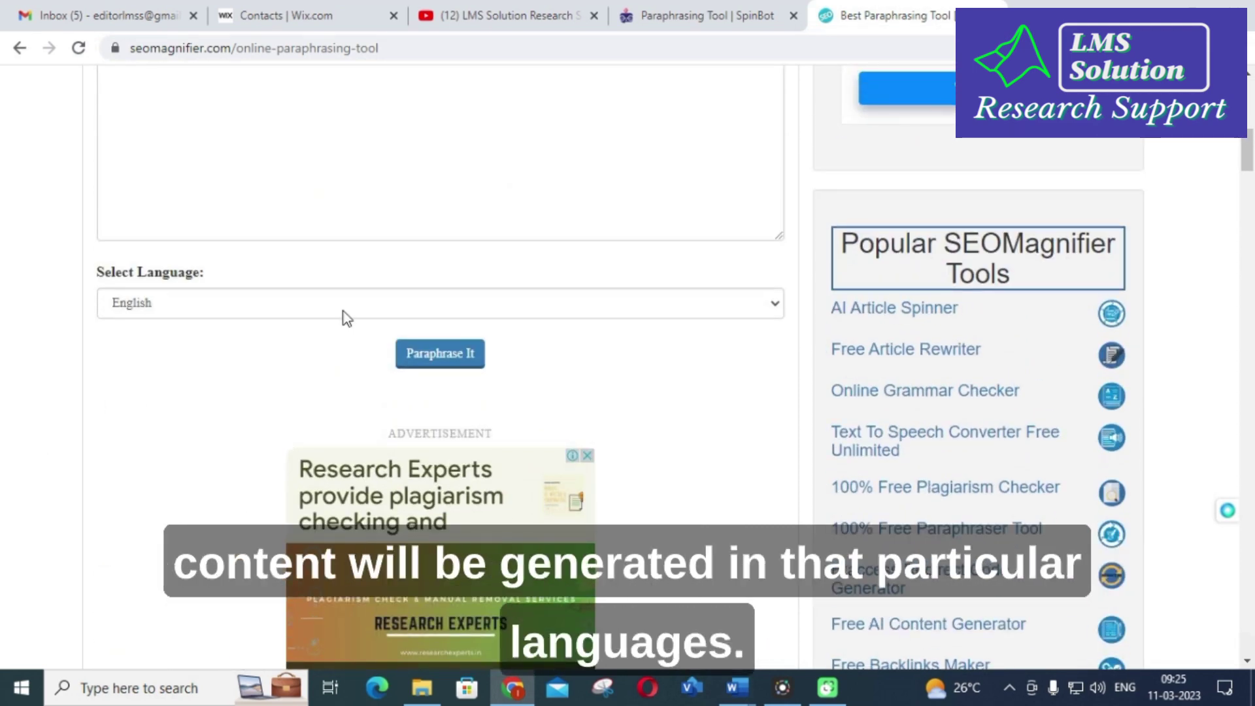
pyautogui.scroll(9, 343, 311)
pyautogui.scroll(1, 719, 202)
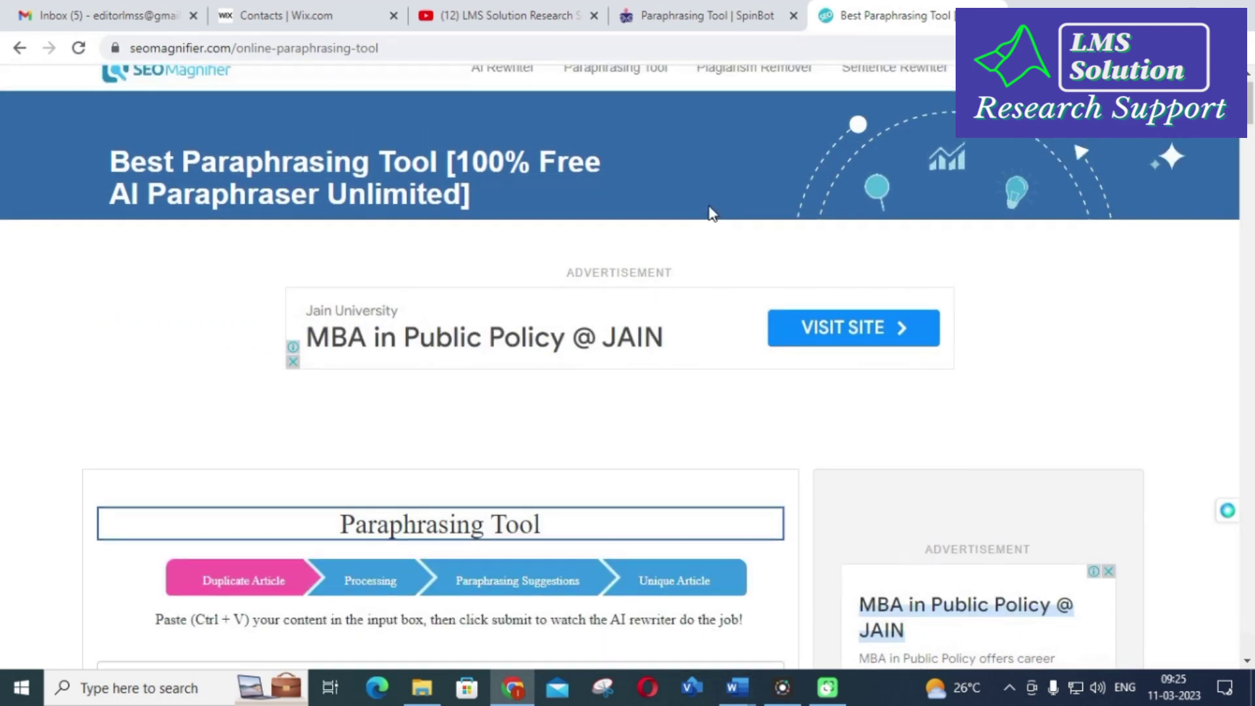
# Open the Plagiarism Remover and paste the power systems paragraph into its input box
pyautogui.click(753, 98)
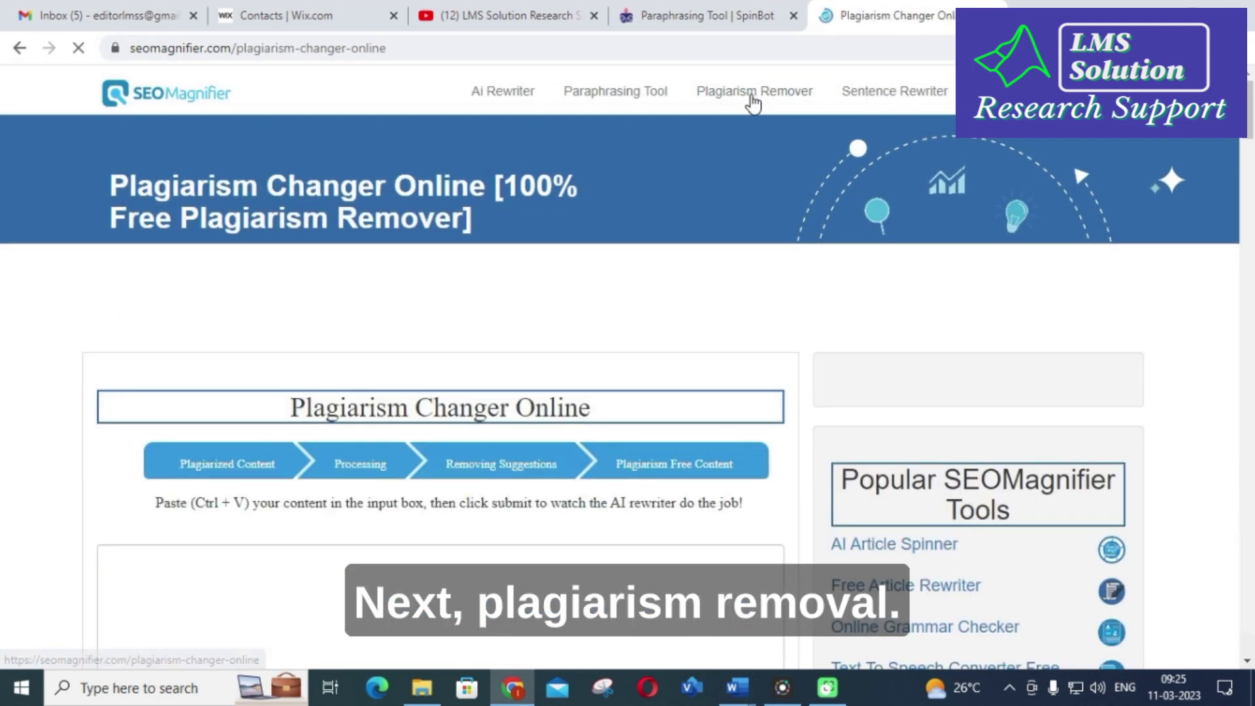
pyautogui.scroll(-3, 105, 380)
pyautogui.click(186, 399)
pyautogui.scroll(-4, 174, 374)
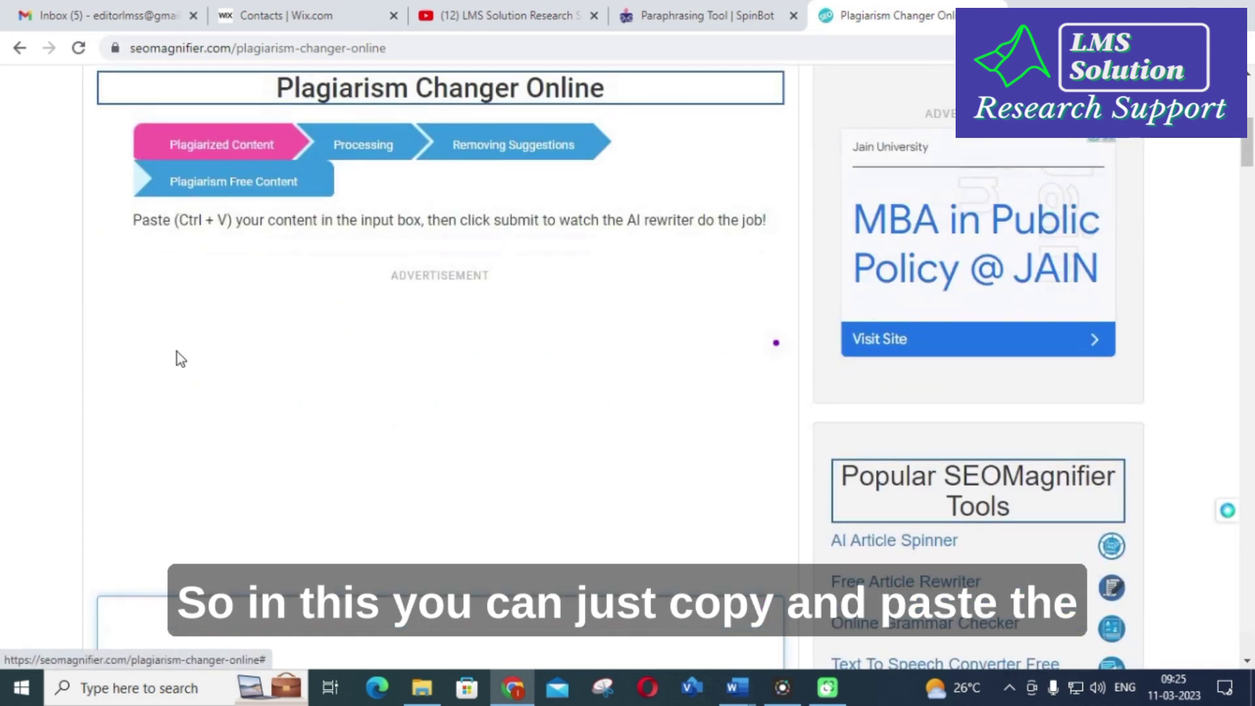
pyautogui.scroll(-7, 171, 376)
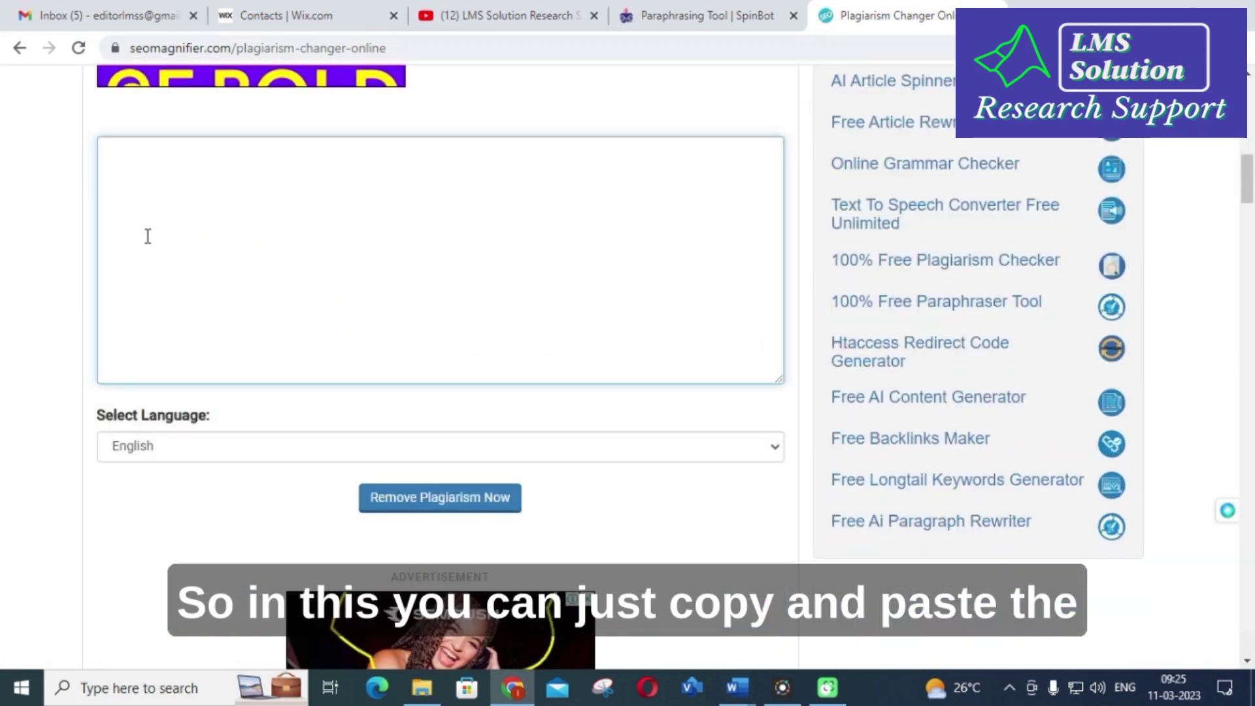
pyautogui.write('A stand-alone or off-grid system is not connected to the electrical grid. Standalone systems vary widely in size and application from wristwatches or calculators to remote buildings or spacecraft. If the load is to be supplied independently of solar insolation, the generated power is stored and buffered with a battery. In non-portable applications where weight is not an issue, such as in buildings, lead acid batteries are most commonly used for their low cost and tolerance for abuse.')
# Keep English as output language and run Remove Plagiarism Now, then review the result
pyautogui.scroll(-3, 160, 308)
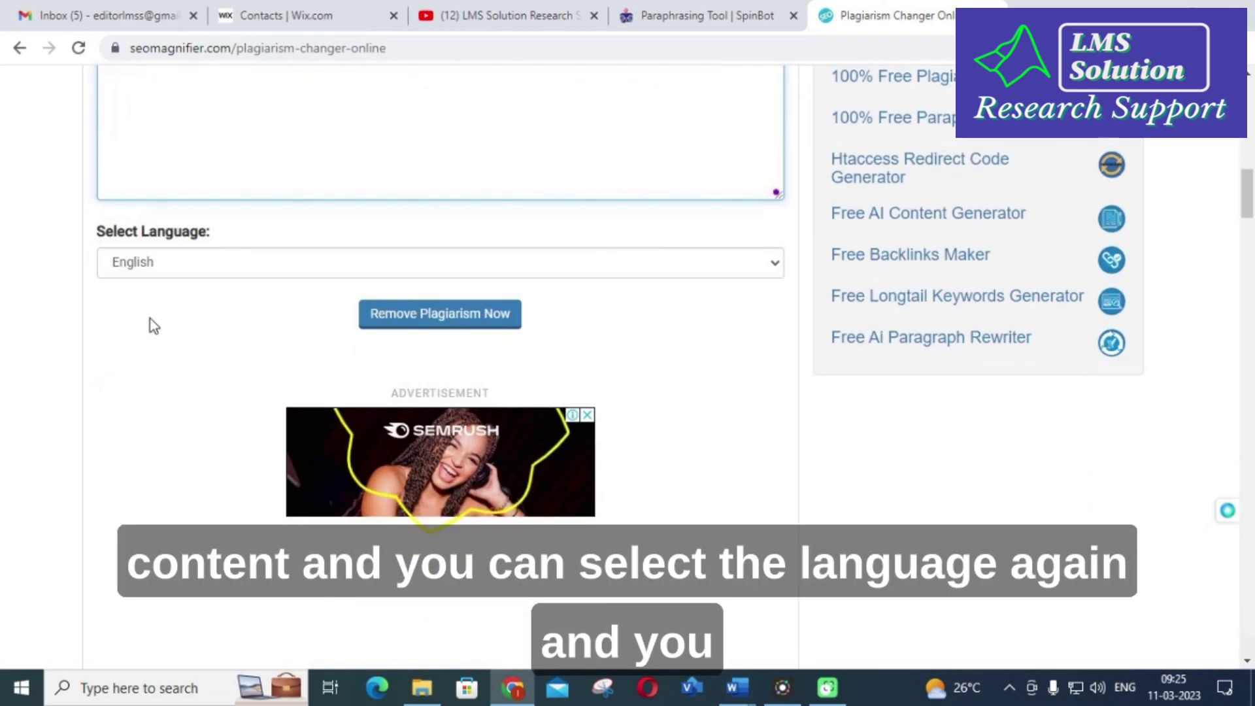
pyautogui.click(171, 272)
pyautogui.click(171, 284)
pyautogui.click(481, 314)
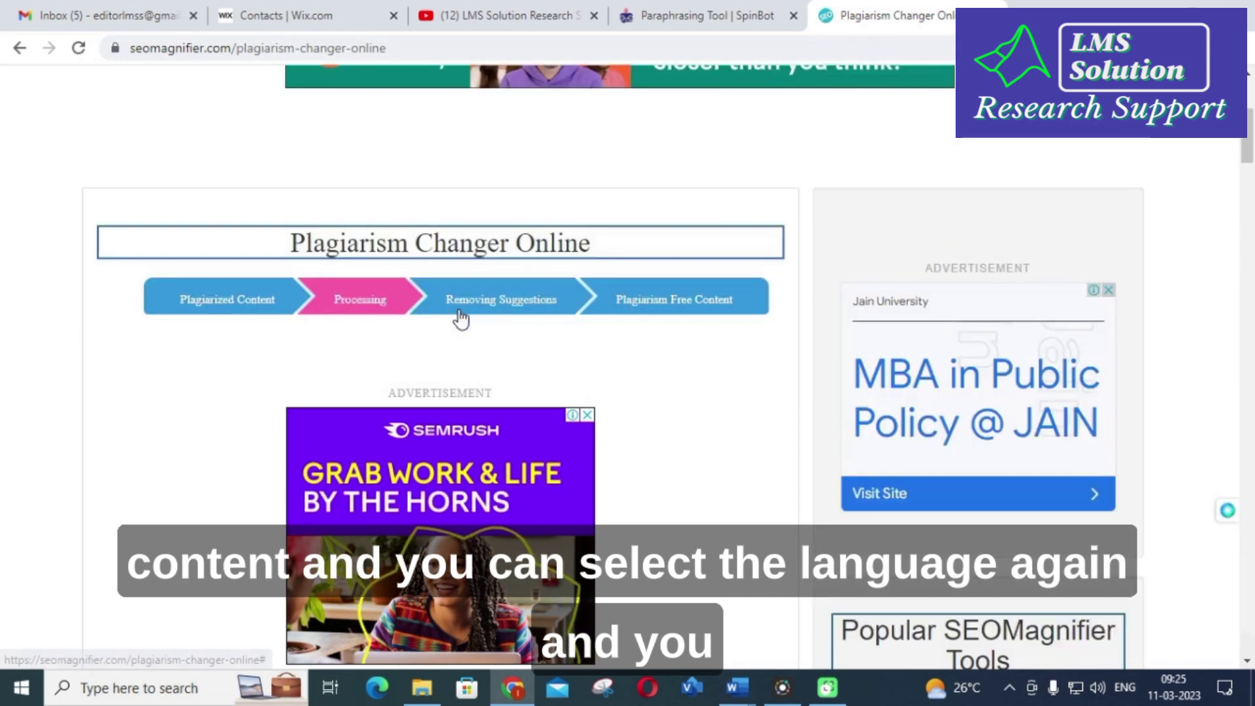
pyautogui.scroll(-2, 429, 340)
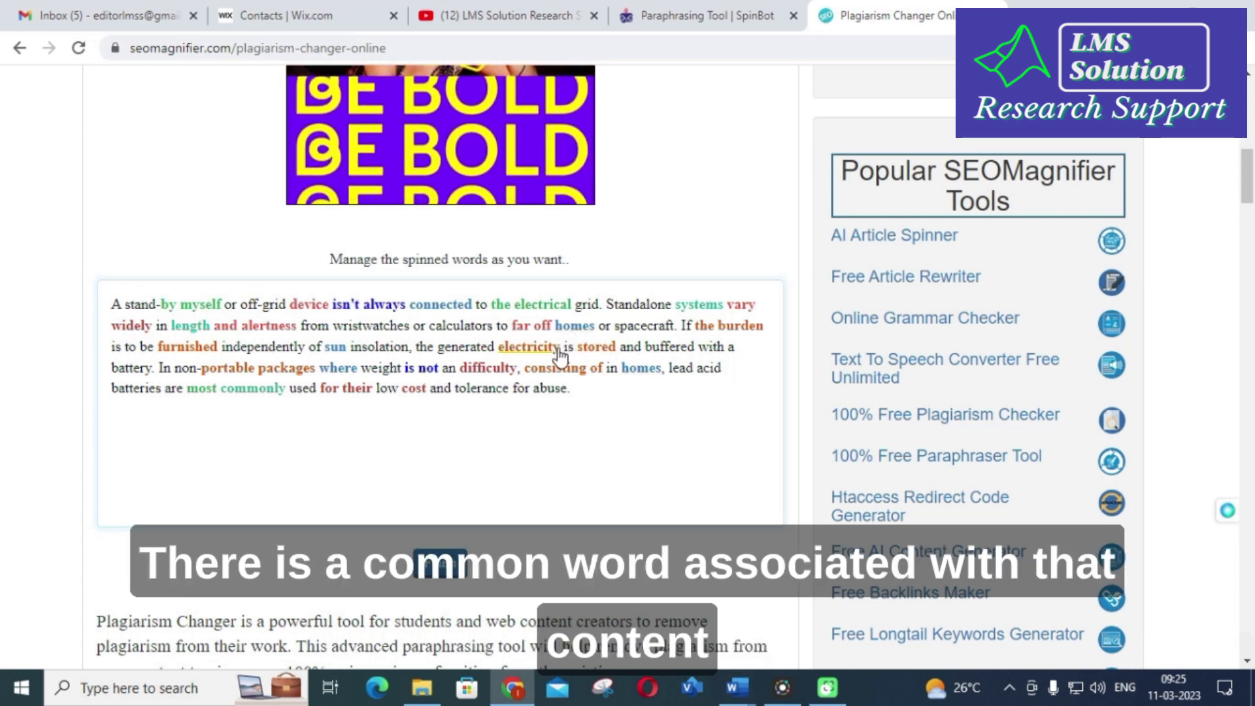
pyautogui.scroll(10, 563, 342)
pyautogui.scroll(1, 560, 357)
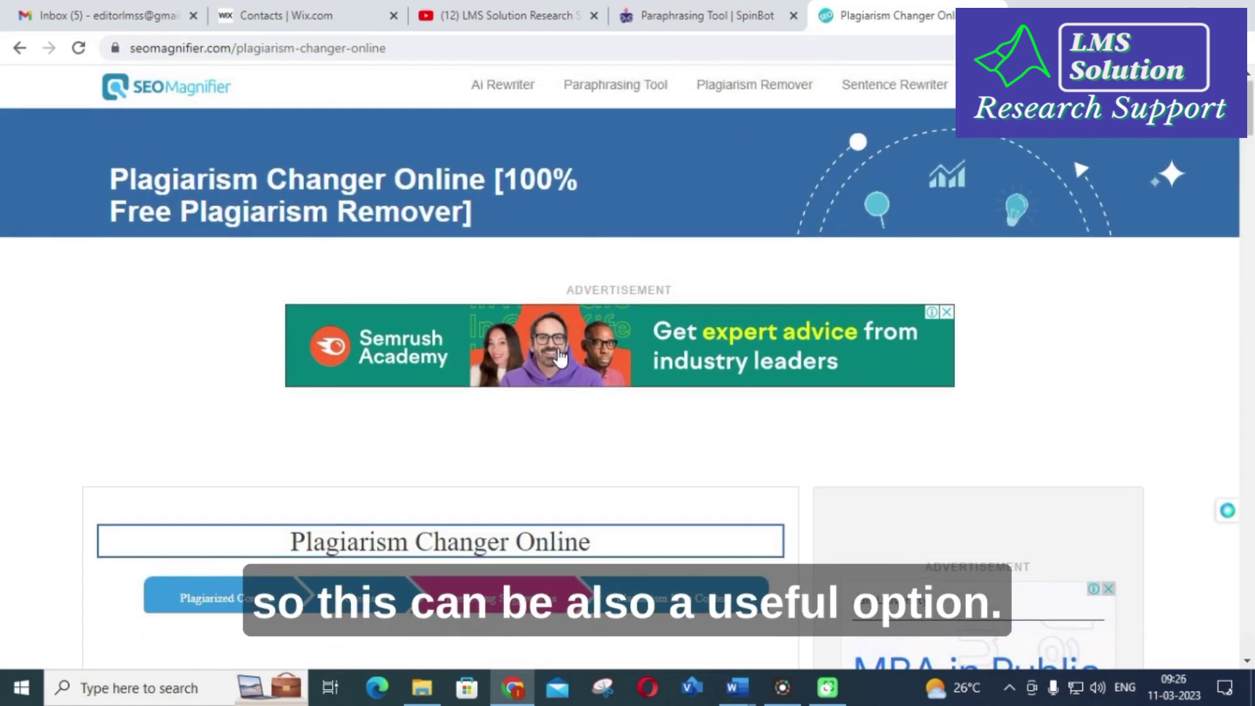
# Paste the power systems paragraph into the Sentence Rewriter and run Rewrite Sentence Now
pyautogui.click(882, 101)
pyautogui.scroll(-2, 236, 377)
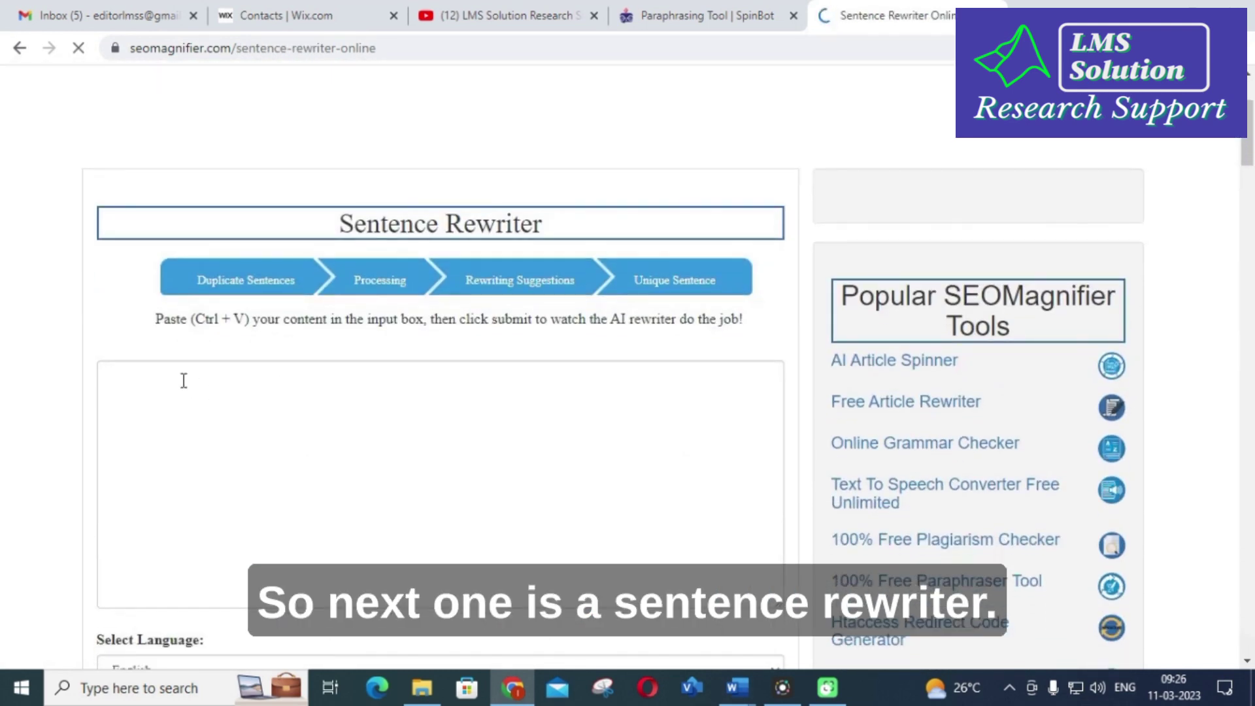
pyautogui.click(179, 379)
pyautogui.scroll(-1, 181, 378)
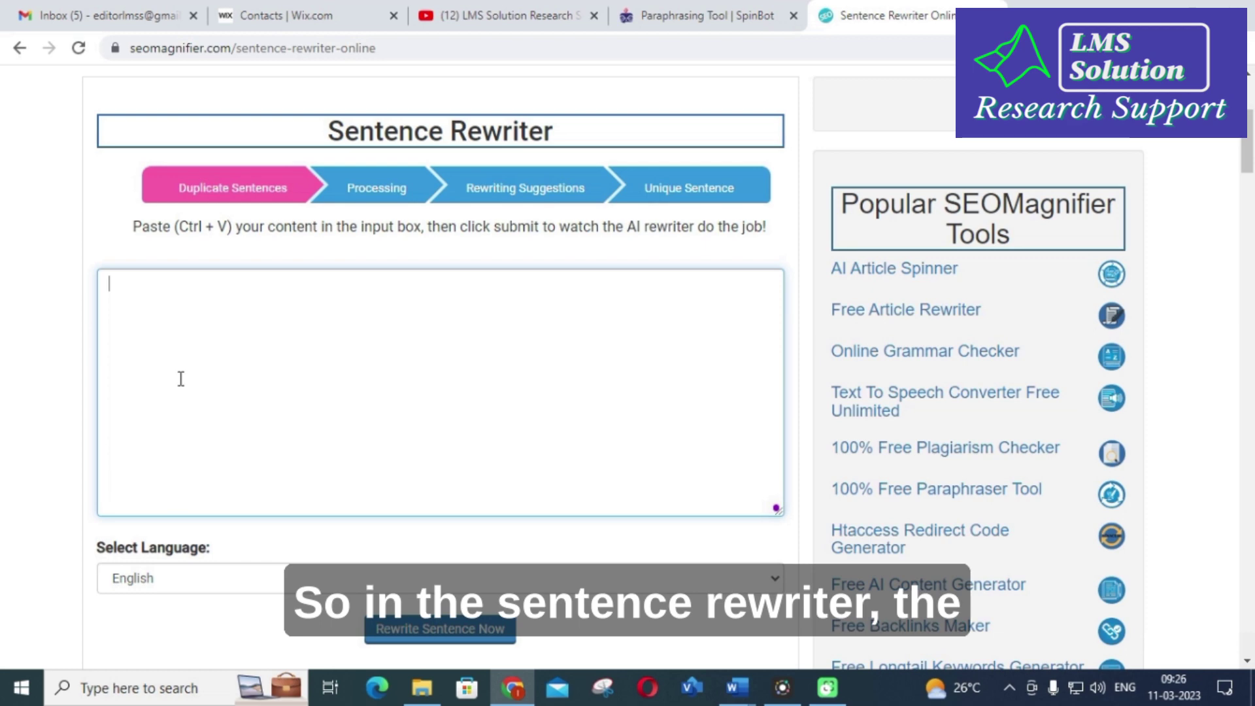
pyautogui.write('A stand-alone or off-grid system is not connected to the electrical grid. Standalone systems vary widely in size and application from wristwatches or calculators to remote buildings or spacecraft. If the load is to be supplied independently of solar insolation, the generated power is stored and buffered with a battery. In non-portable applications where weight is not an issue, such as in buildings, lead acid batteries are most commonly used for their low cost and tolerance for abuse.')
pyautogui.scroll(-2, 181, 379)
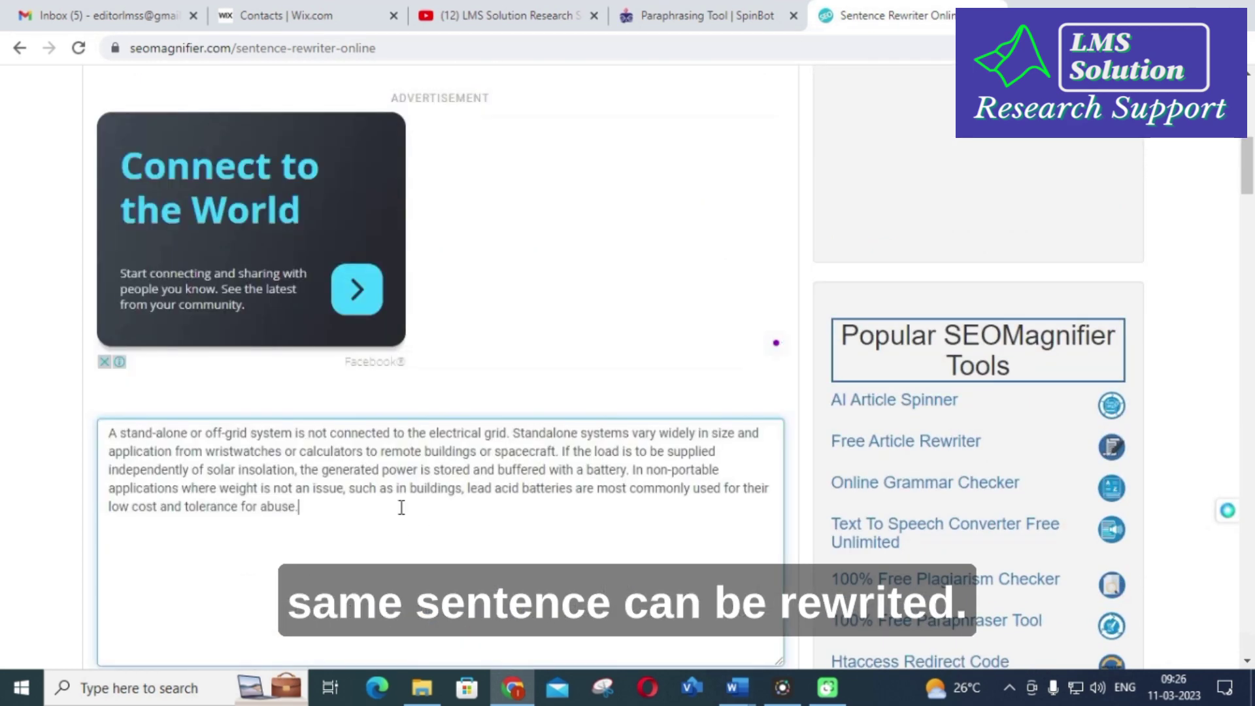
pyautogui.scroll(-5, 407, 507)
pyautogui.click(442, 321)
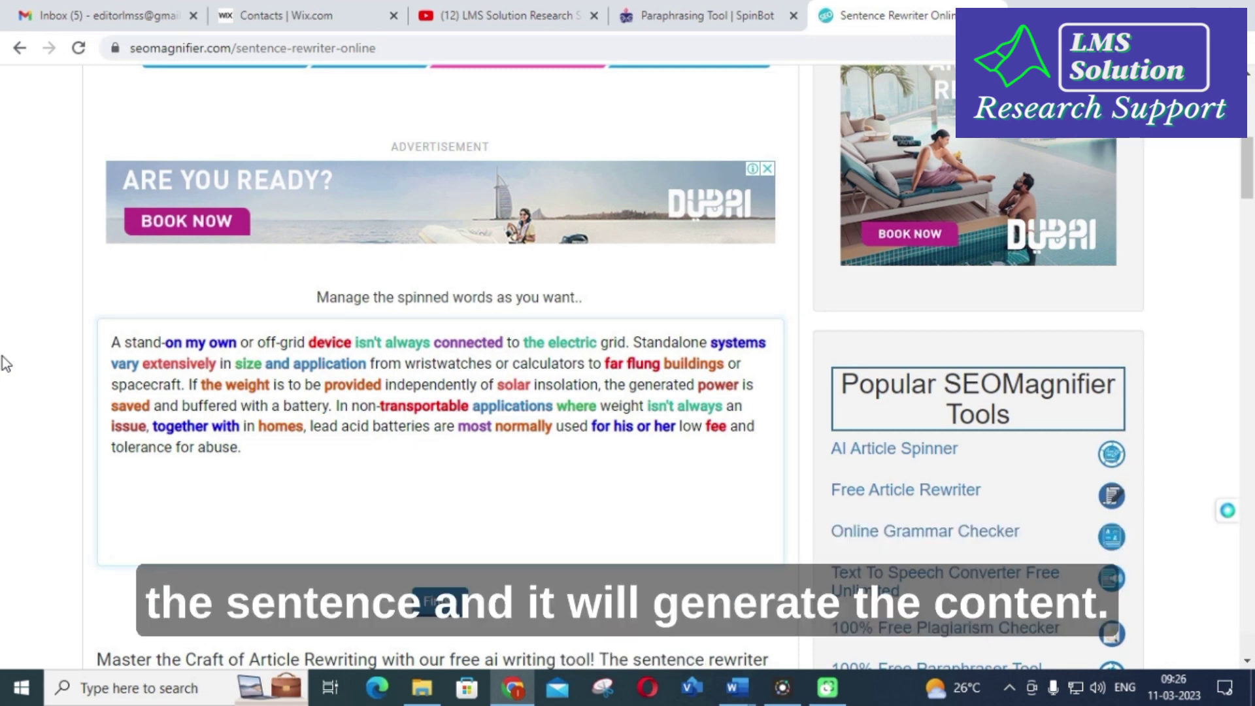
pyautogui.scroll(8, 380, 464)
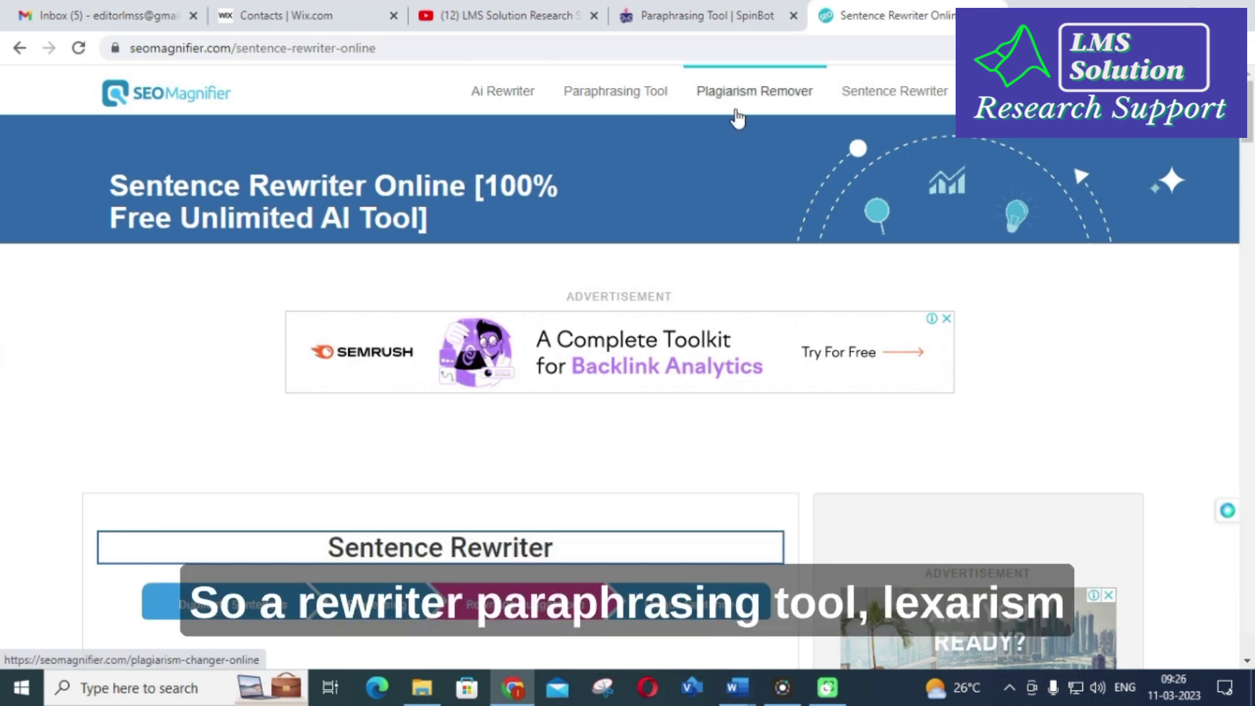
pyautogui.scroll(-10, 873, 125)
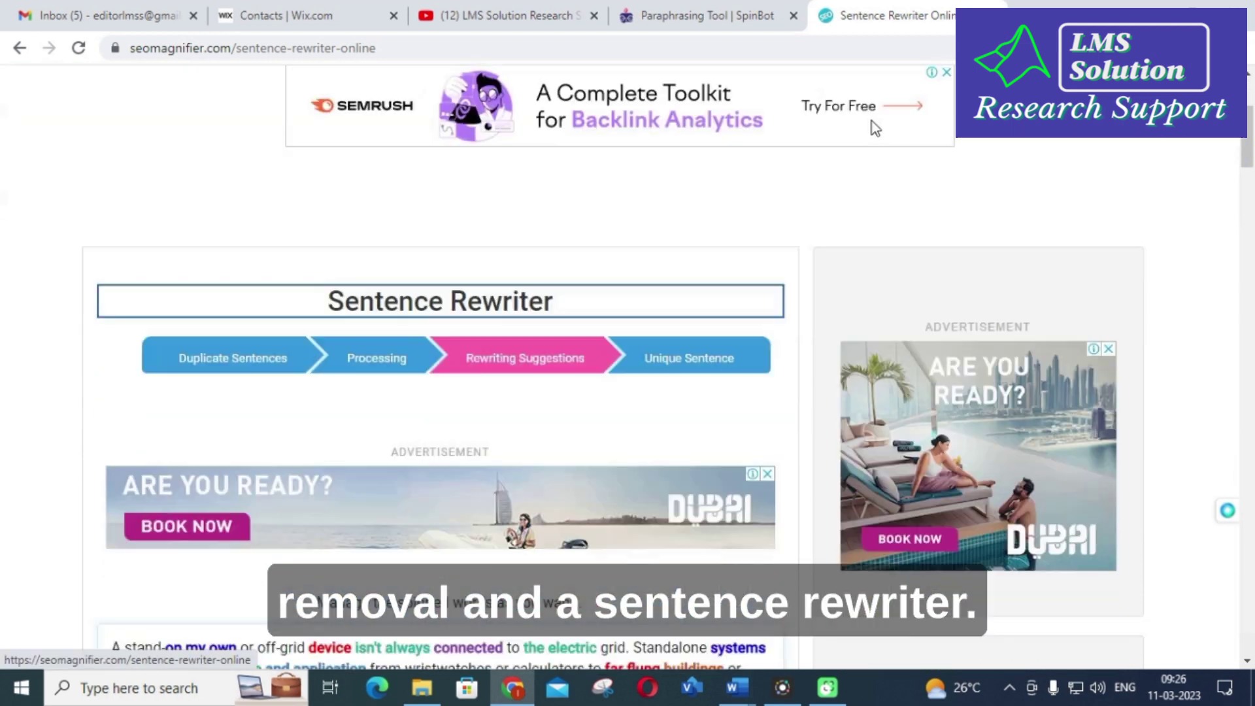
pyautogui.scroll(2, 857, 139)
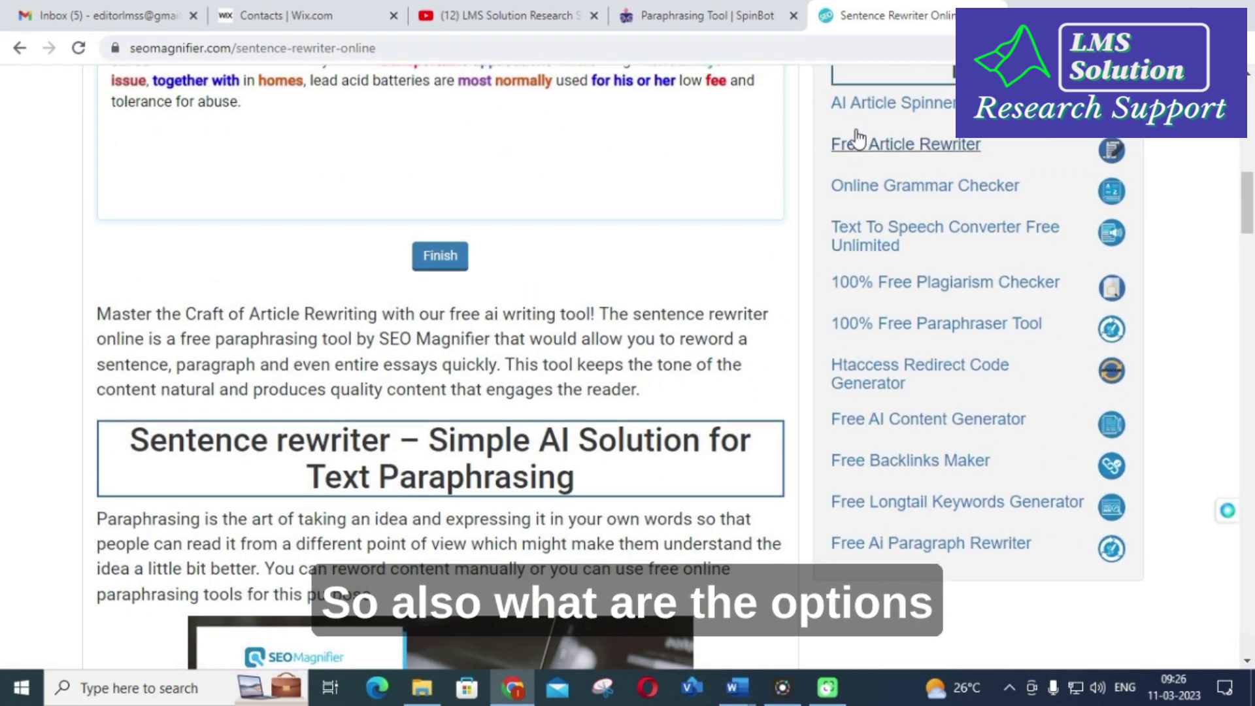
pyautogui.scroll(-1, 850, 135)
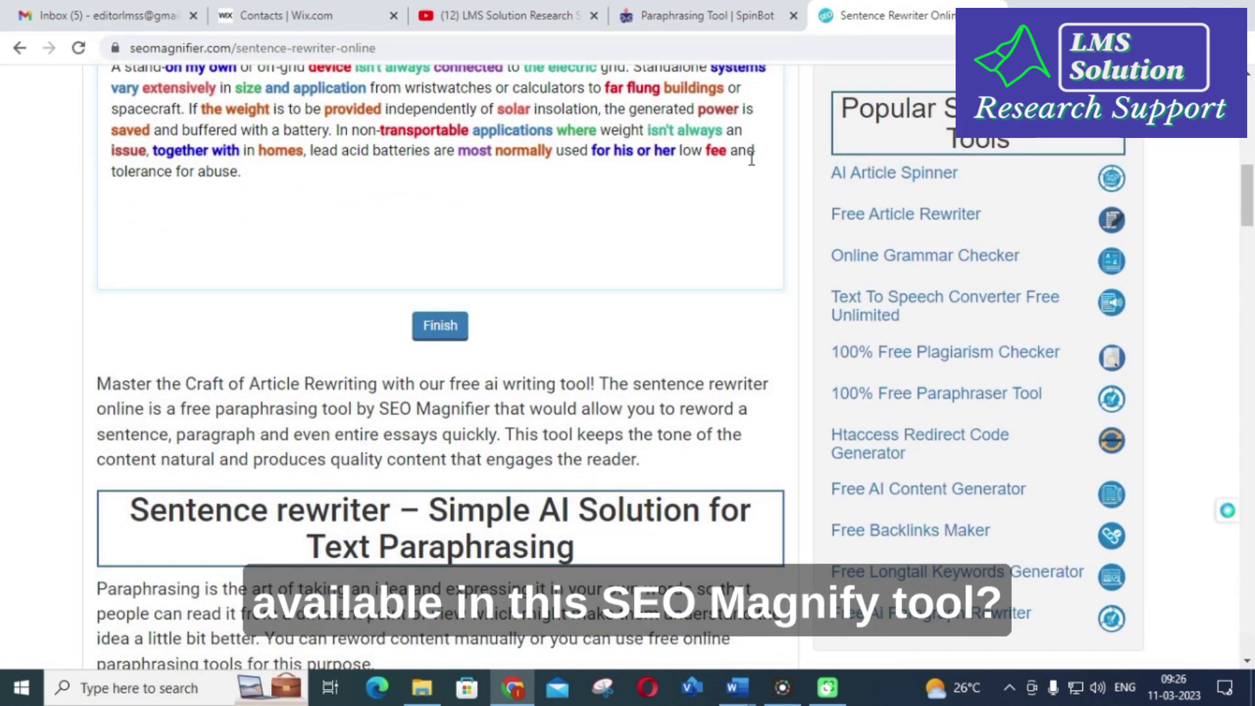
pyautogui.scroll(-3, 768, 170)
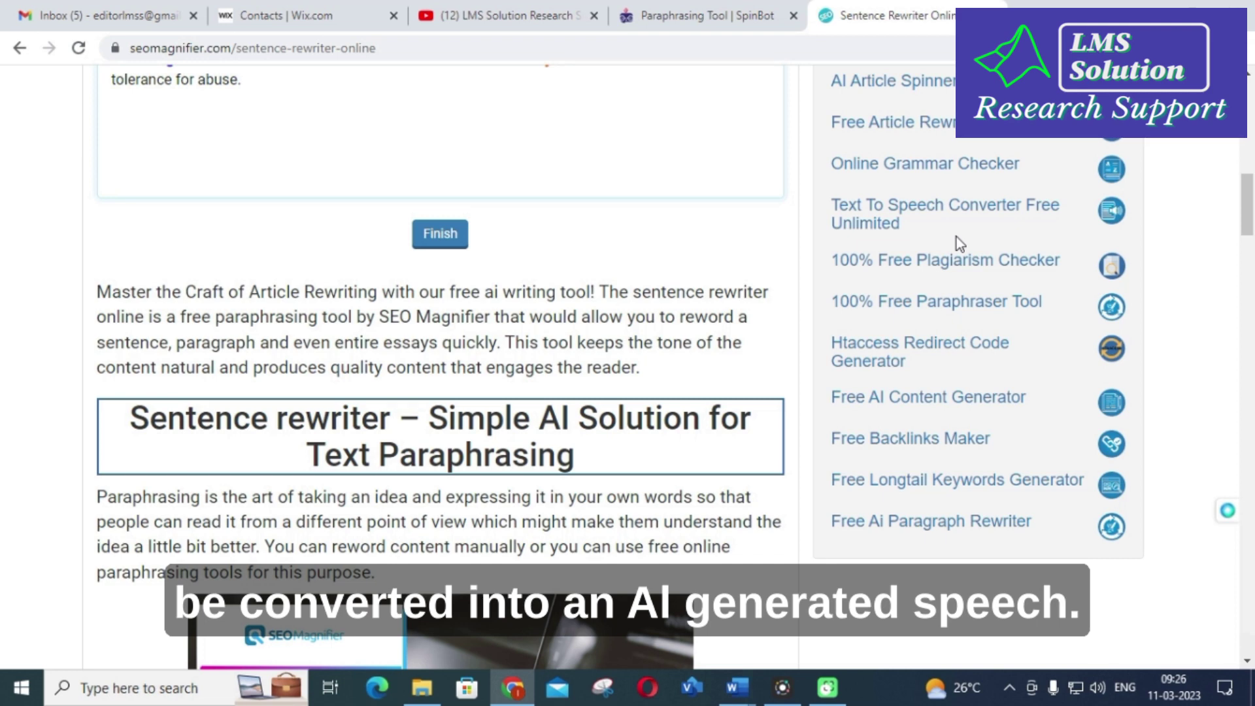
pyautogui.scroll(-1, 942, 216)
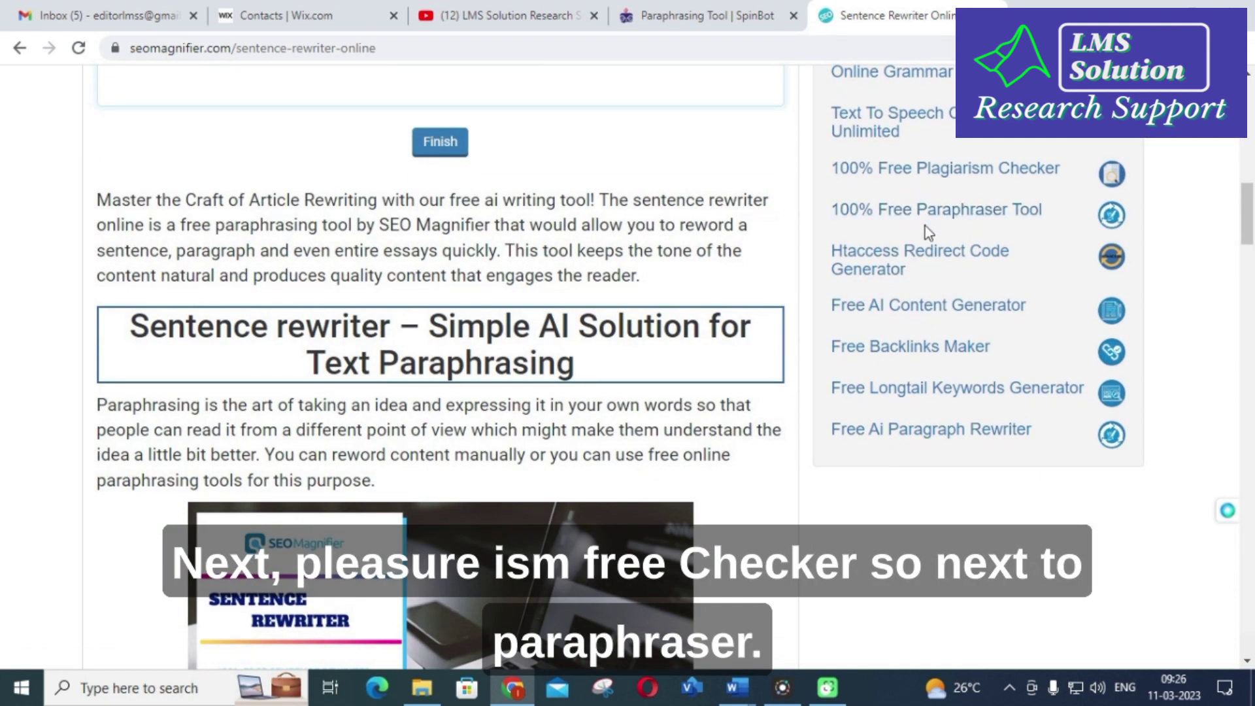
pyautogui.scroll(-6, 230, 245)
pyautogui.scroll(15, 234, 255)
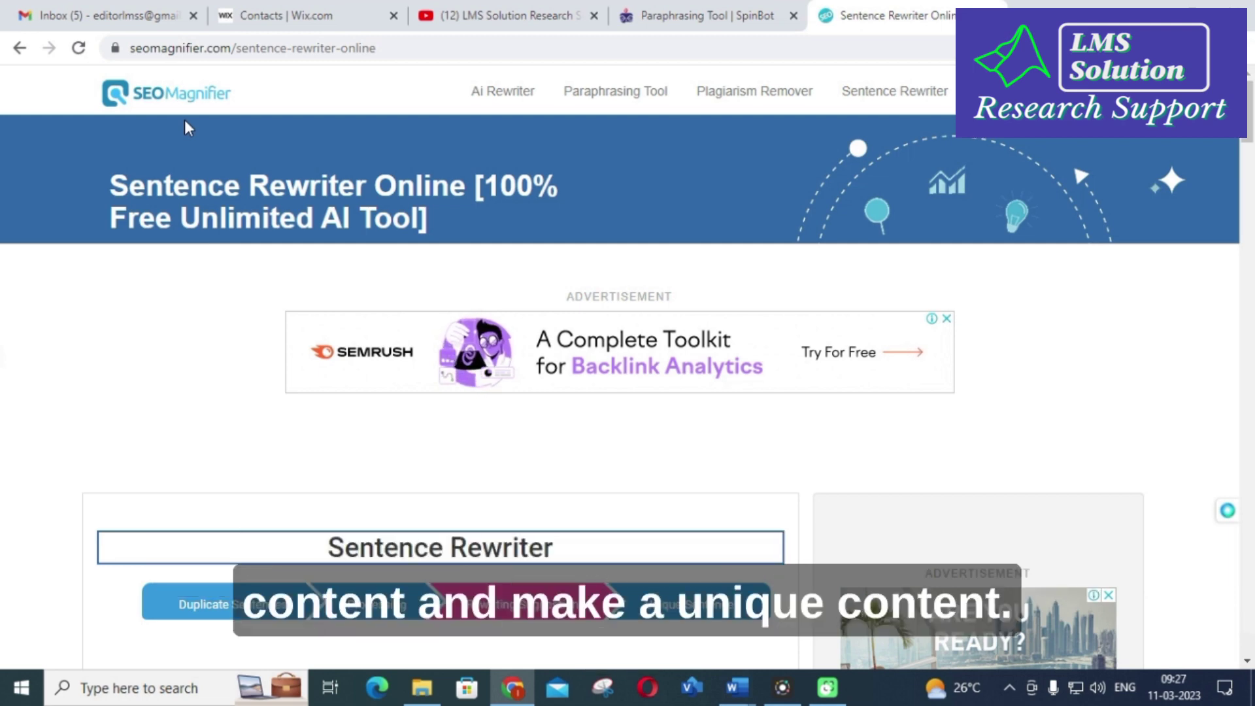
pyautogui.click(713, 13)
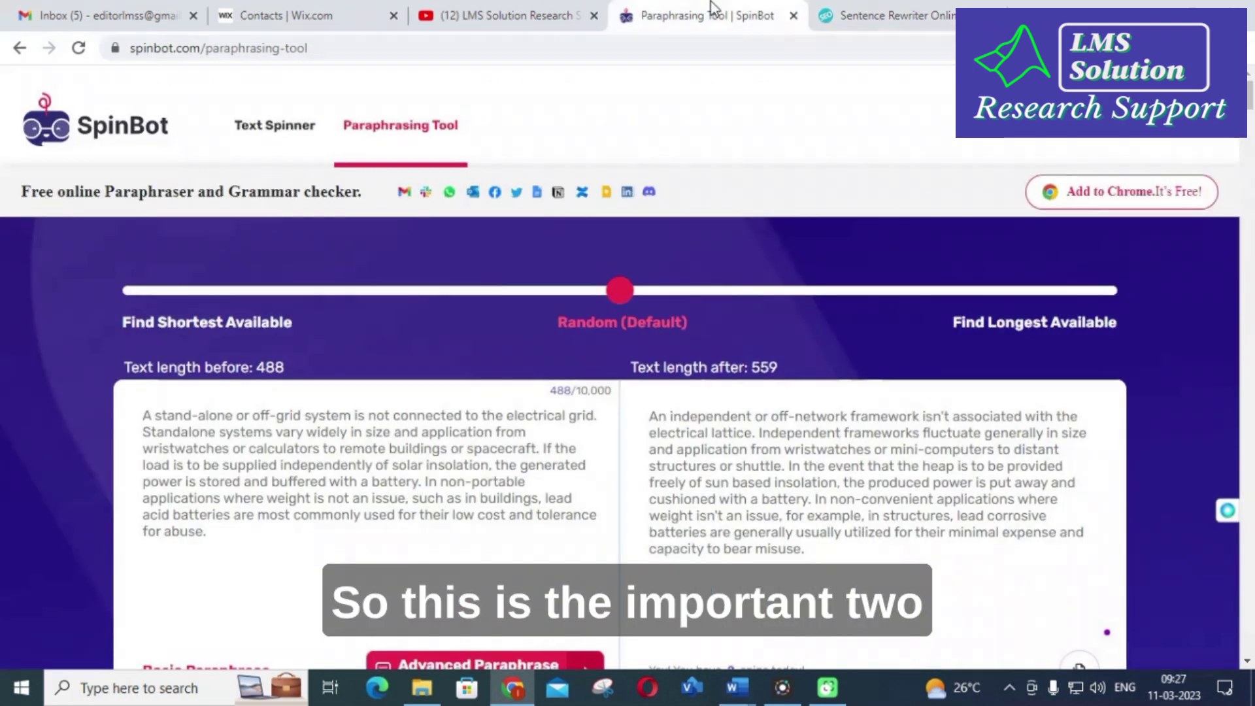
# Switch back to the SpinBot Paraphrasing Tool tab with the original and paraphrased paragraphs
pyautogui.click(869, 5)
pyautogui.click(708, 5)
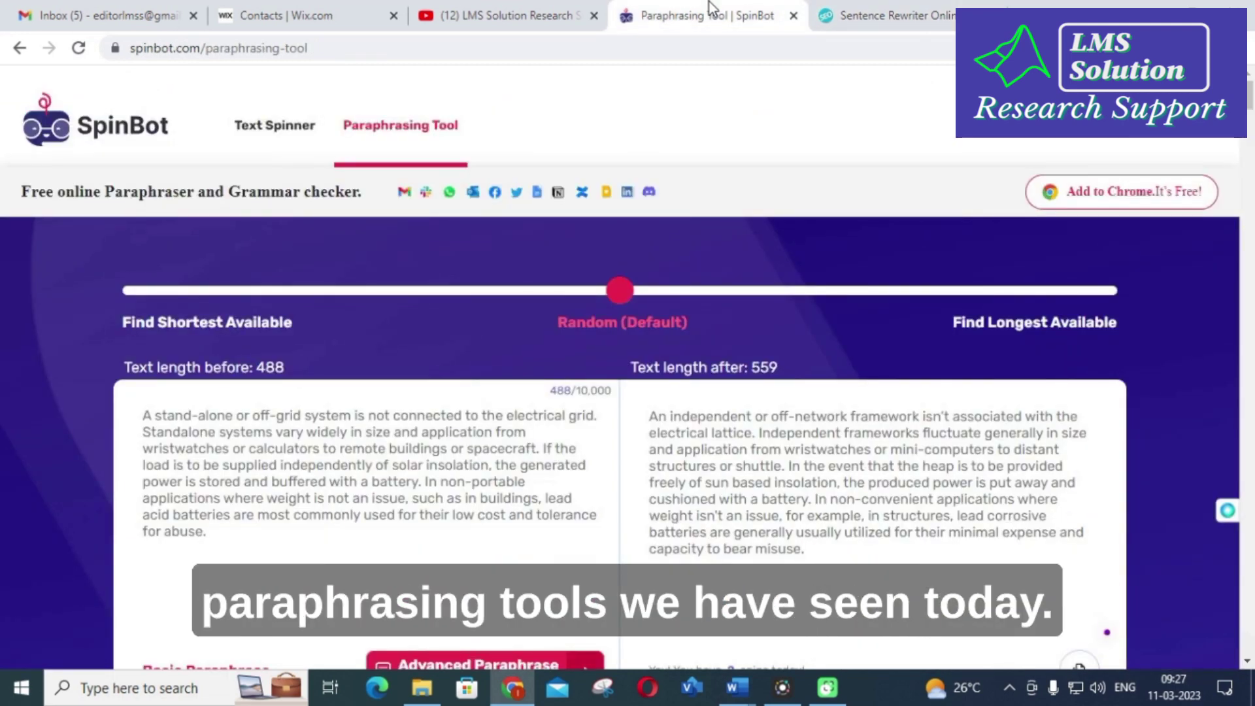